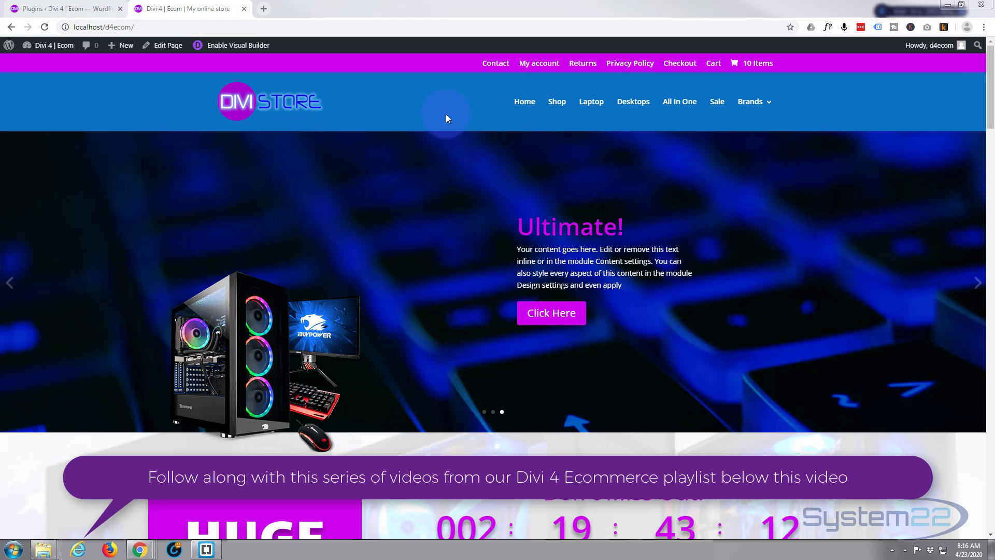
- Review the online store's home page, from the hero slider down to the progress bars and back
scroll(425, 234, "down", 8)
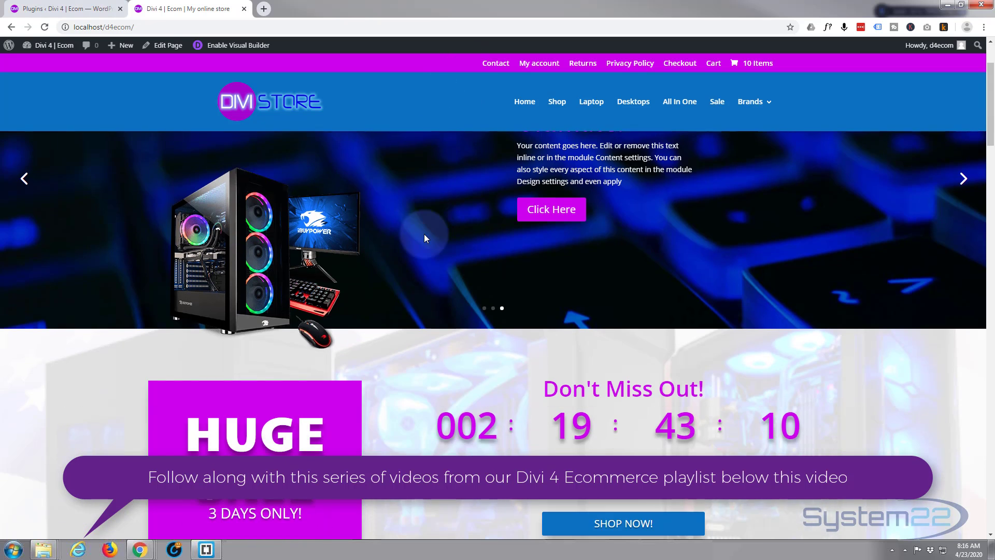
scroll(427, 239, "down", 9)
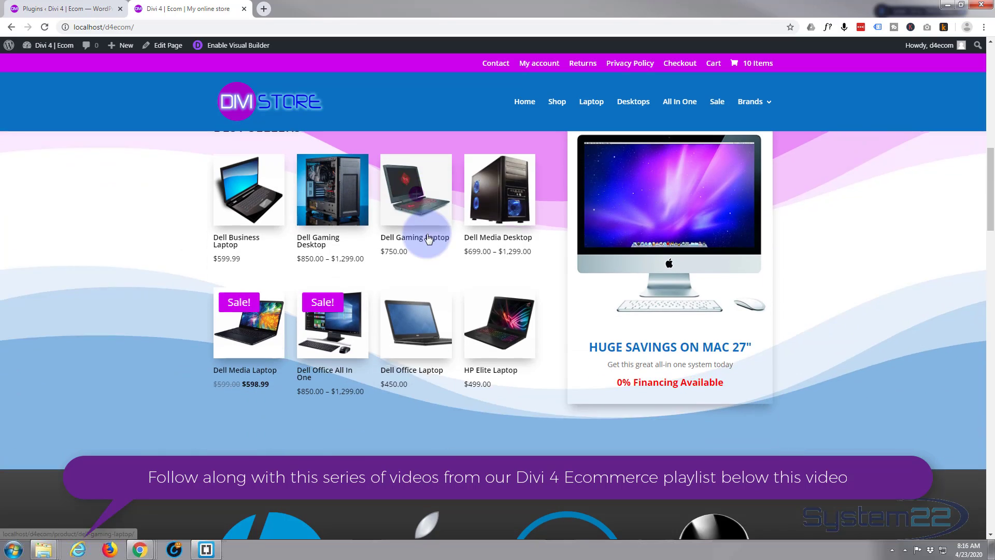
scroll(429, 238, "down", 6)
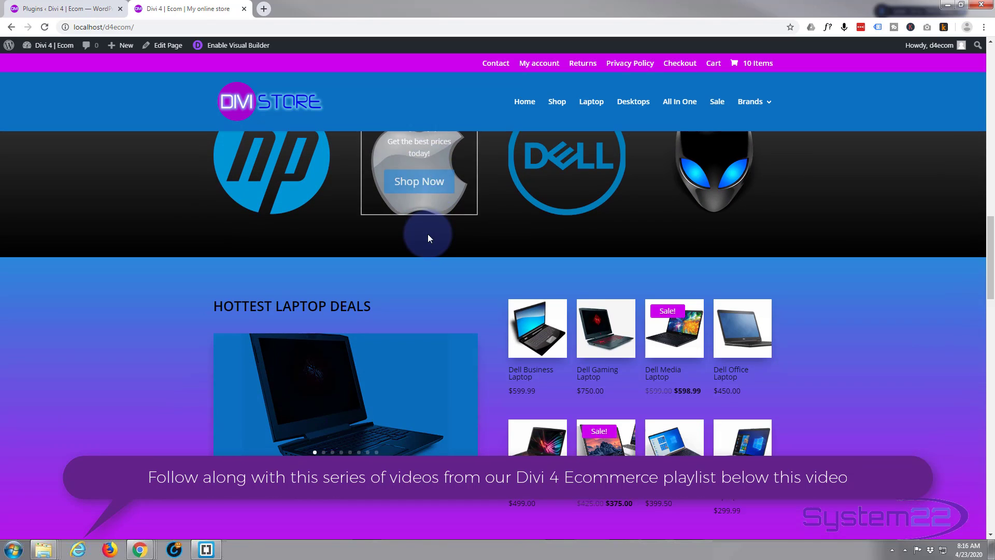
scroll(428, 234, "down", 8)
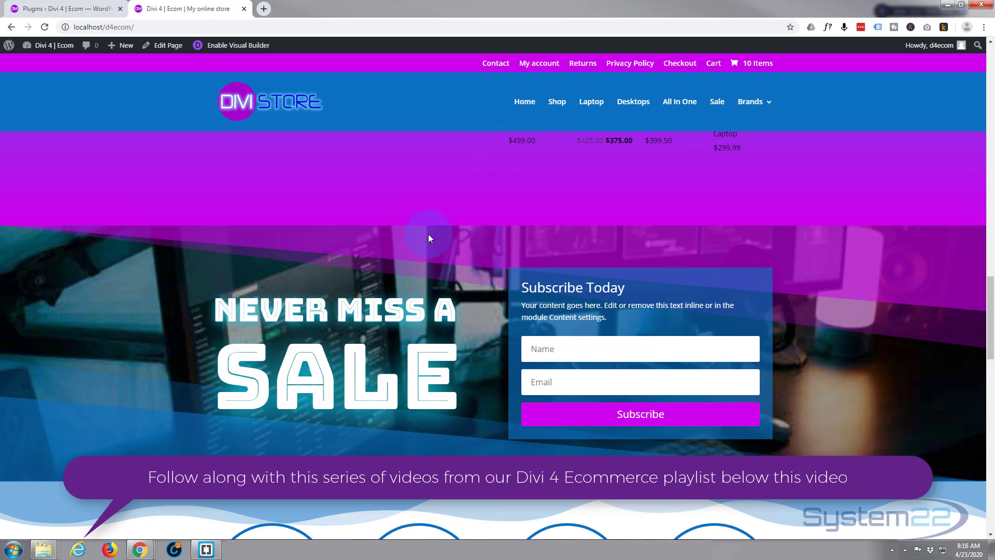
scroll(430, 235, "down", 5)
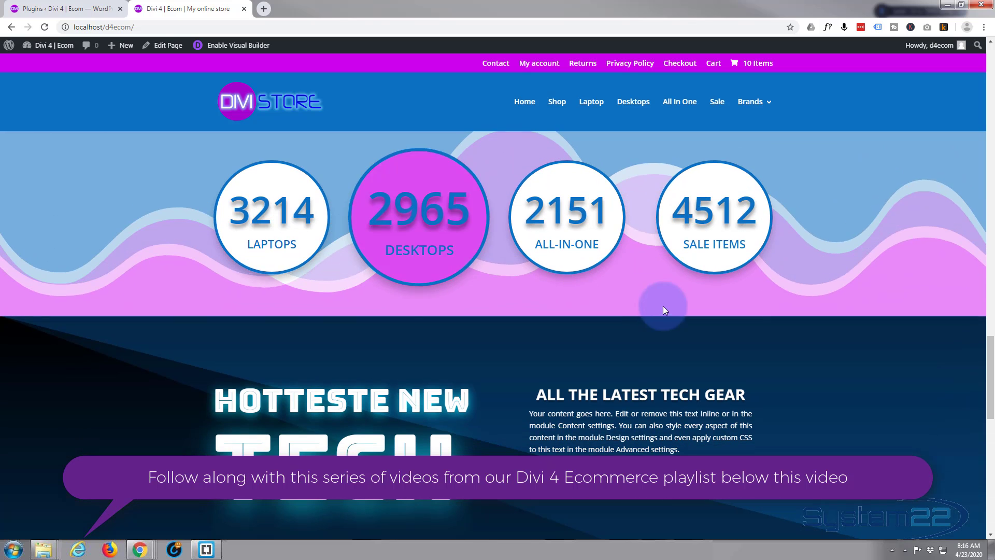
scroll(500, 312, "down", 4)
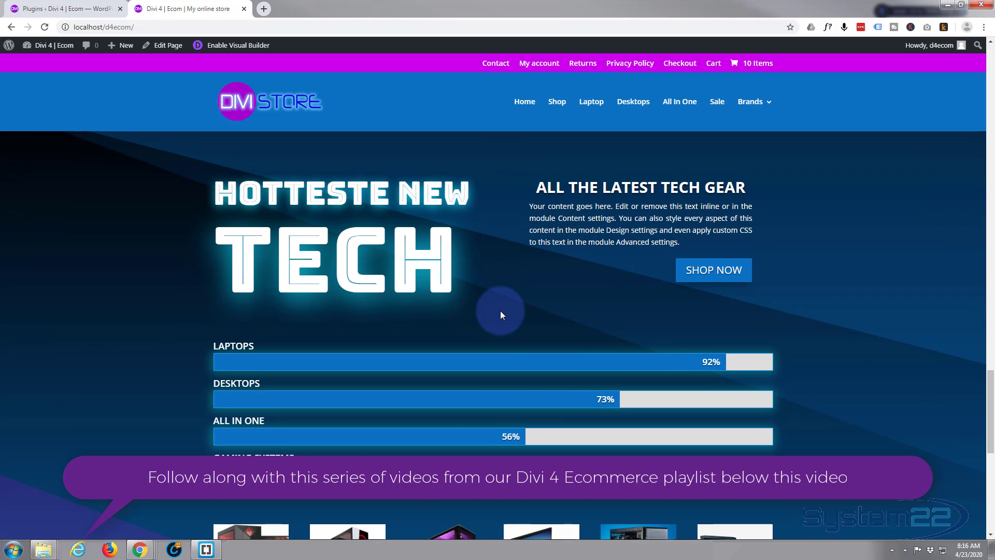
scroll(500, 314, "down", 1)
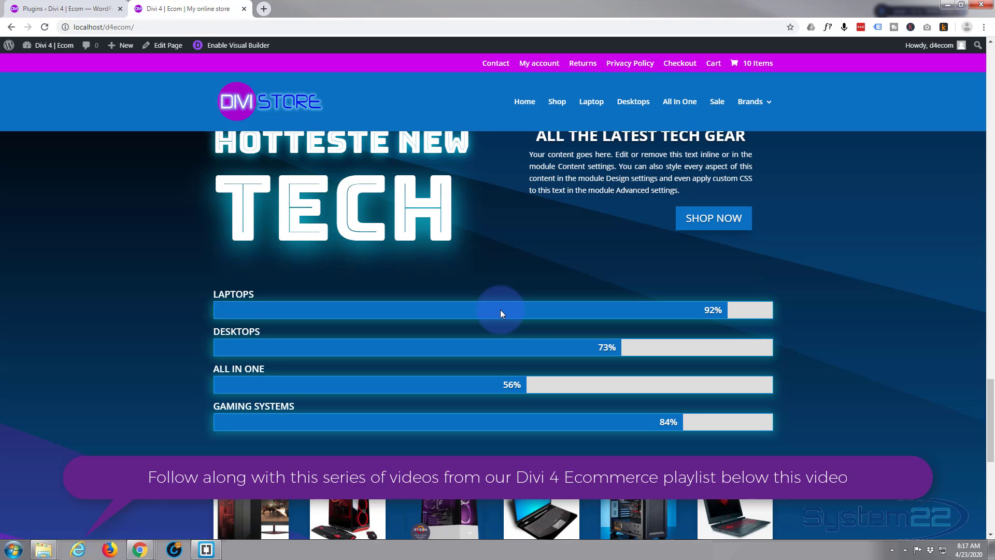
scroll(500, 311, "up", 10)
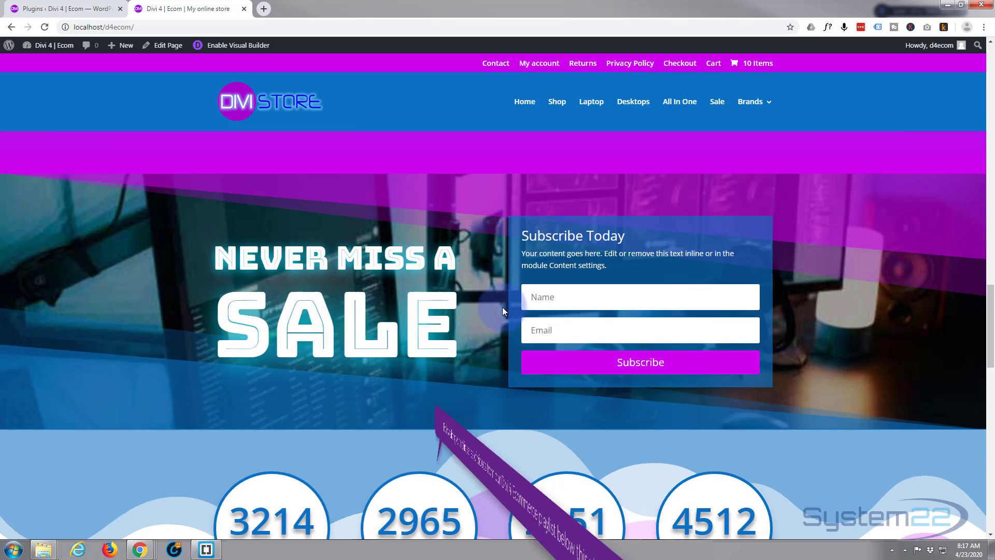
scroll(502, 306, "up", 15)
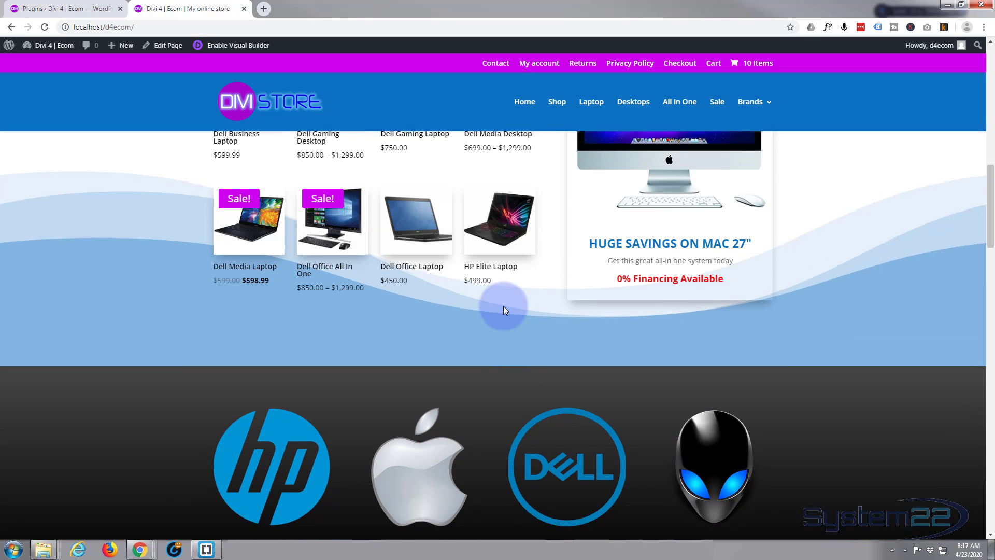
scroll(504, 309, "up", 15)
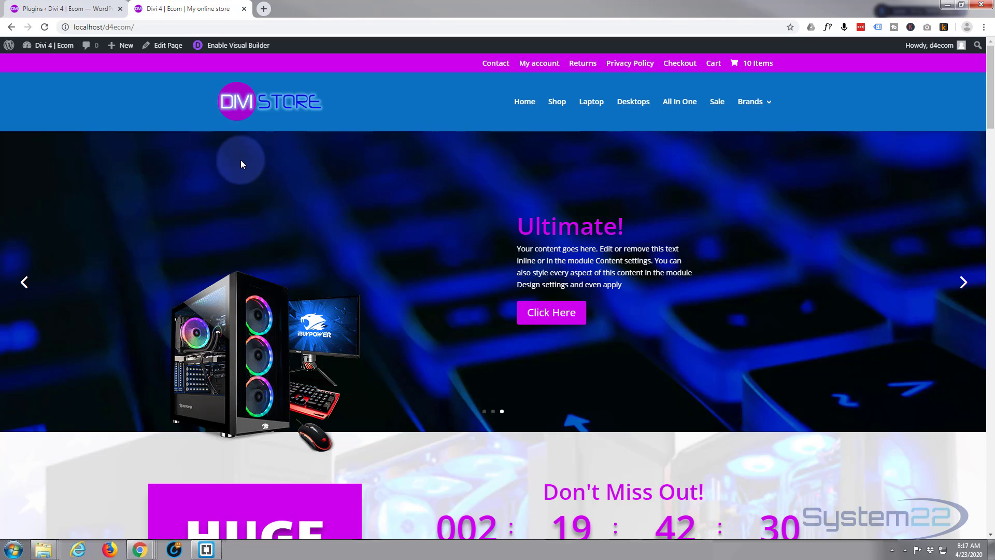
- Search the plugin directory for "wpvivid", then install and activate the Migrate & Backup WordPress – WPvivid Backup Plugin
left_click(45, 11)
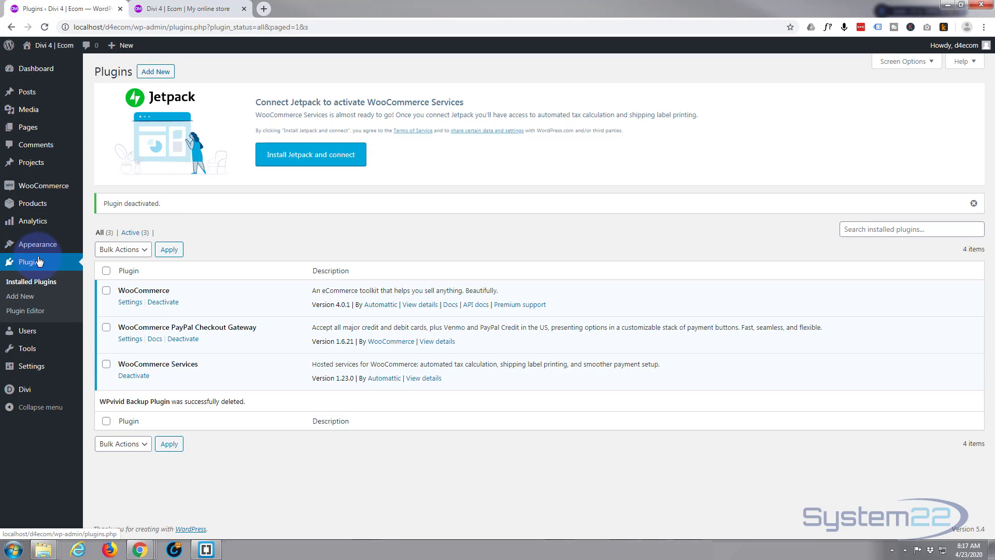
left_click(154, 72)
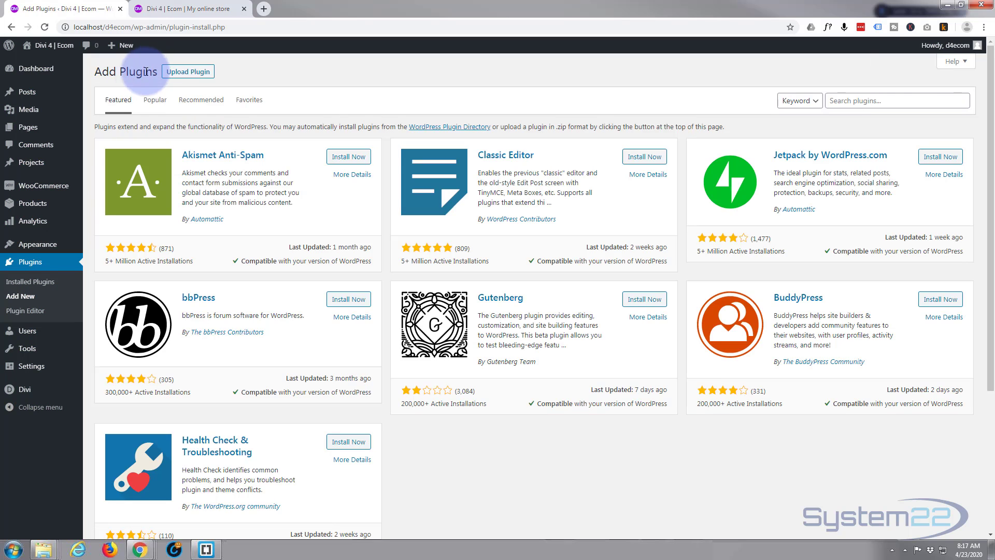
left_click(838, 98)
type("wpvivi")
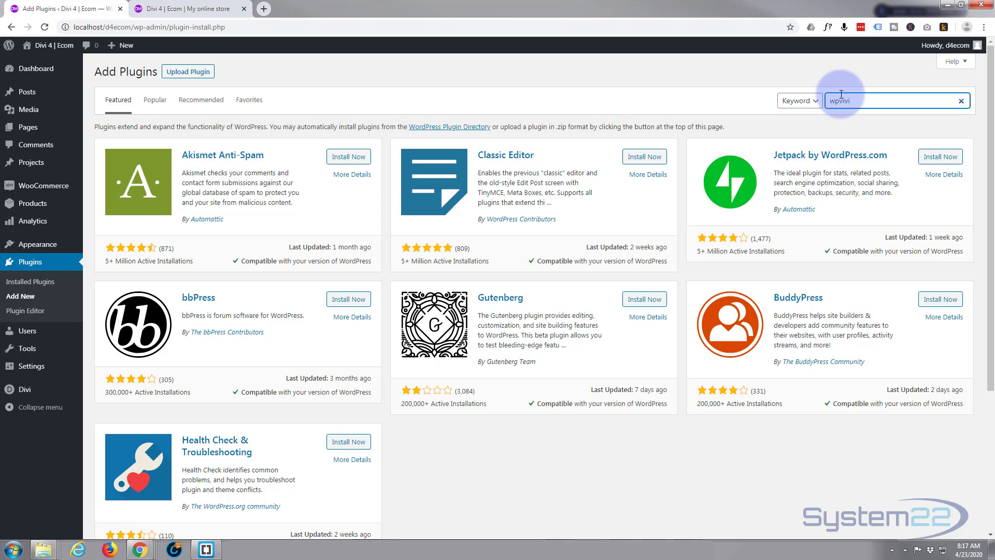
type("d")
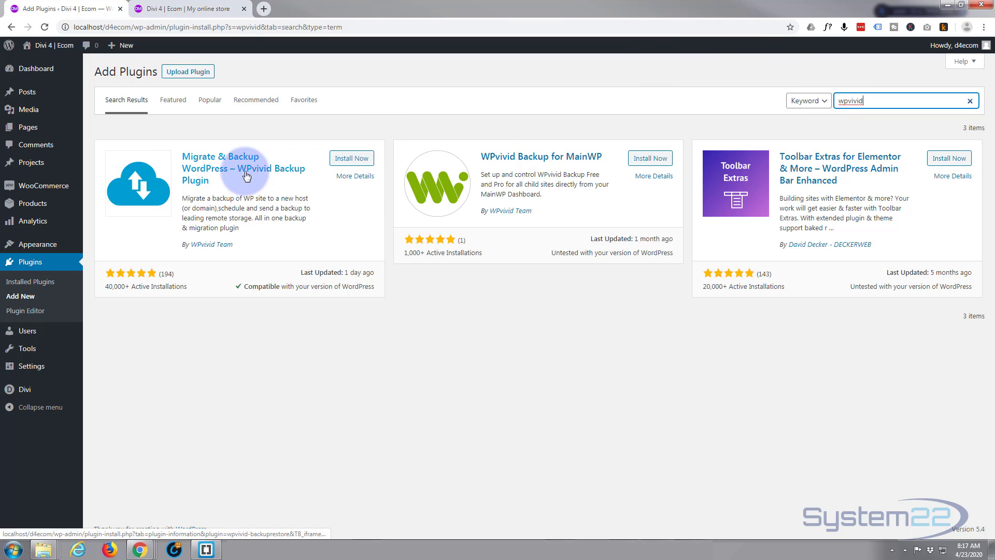
left_click(348, 163)
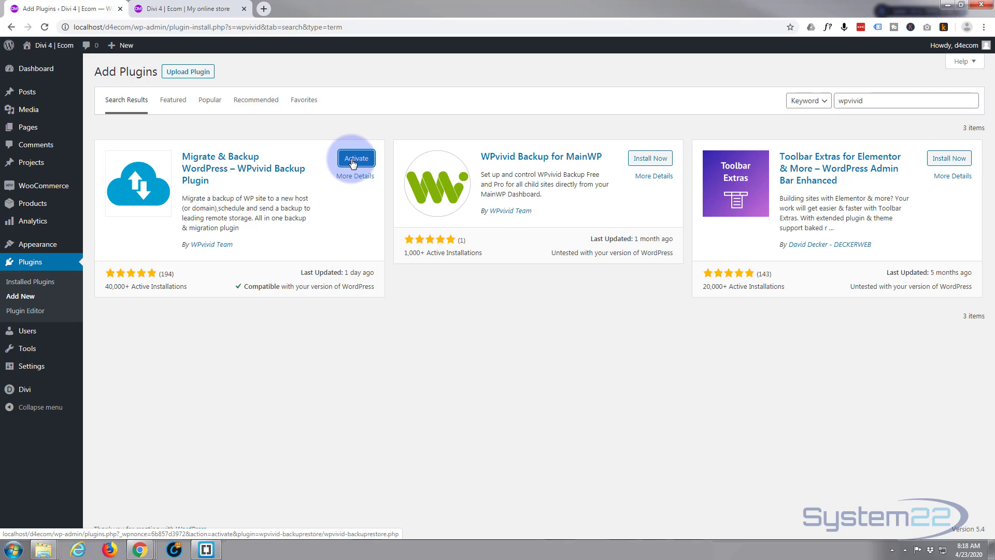
left_click(352, 161)
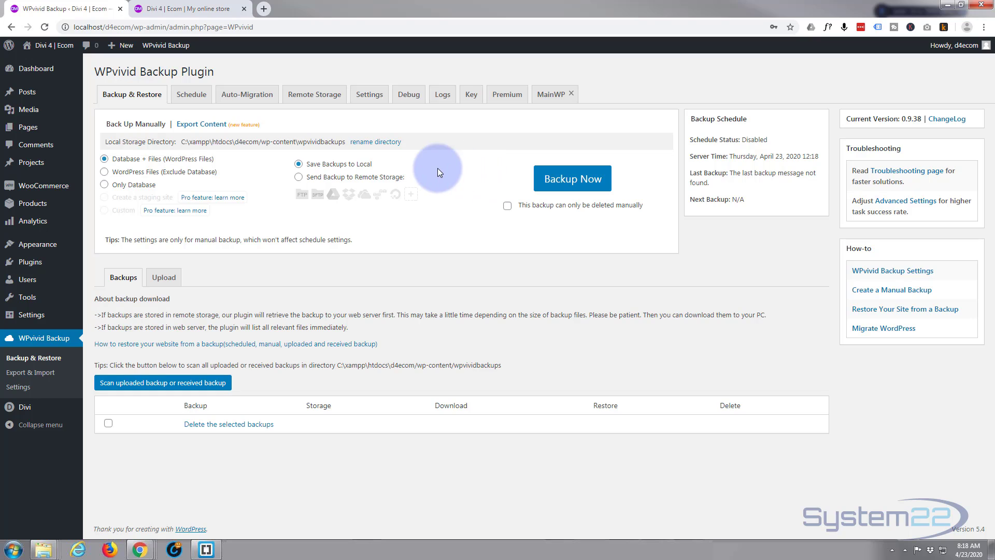
- Run a manual backup of the database and WordPress files to local storage and download its Part01 file
mouse_move(434, 198)
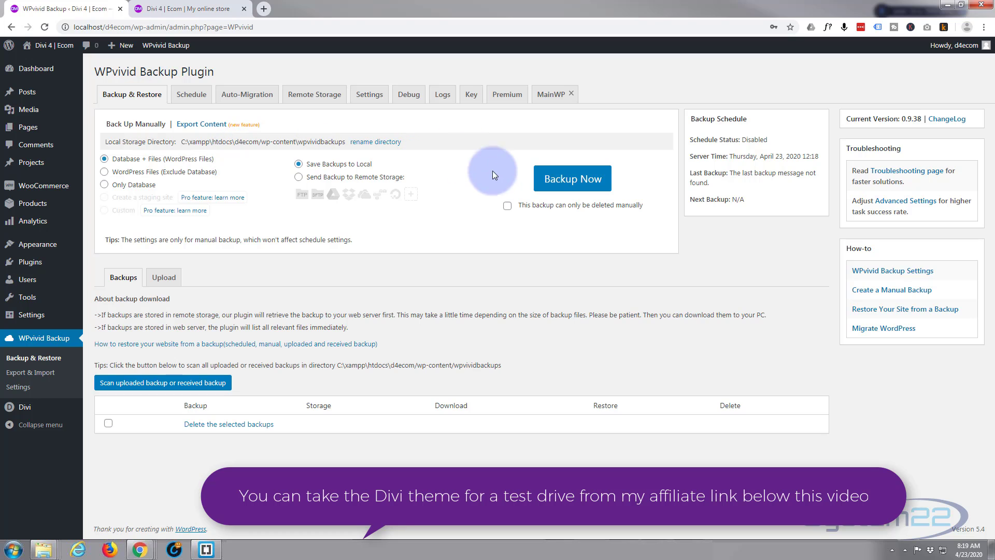
left_click(559, 182)
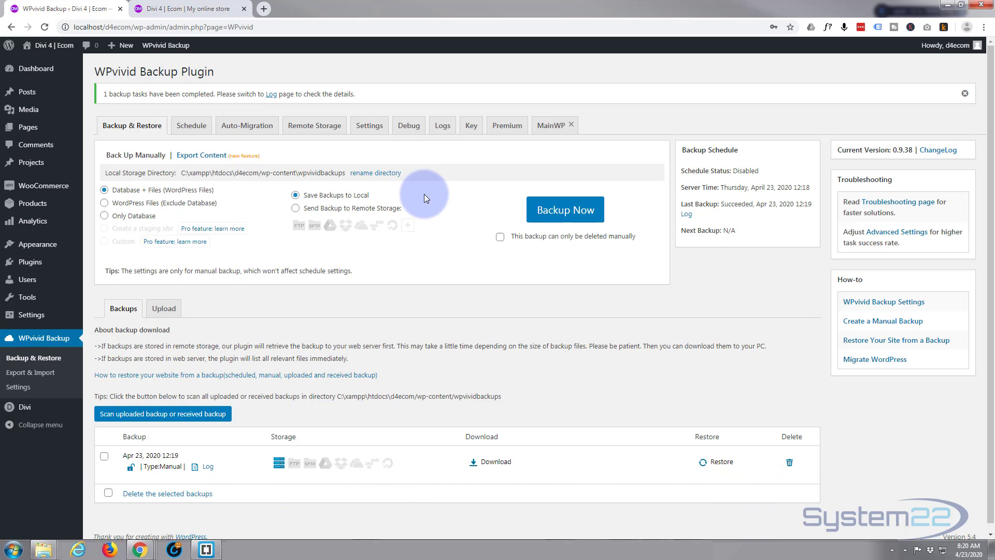
scroll(423, 239, "down", 1)
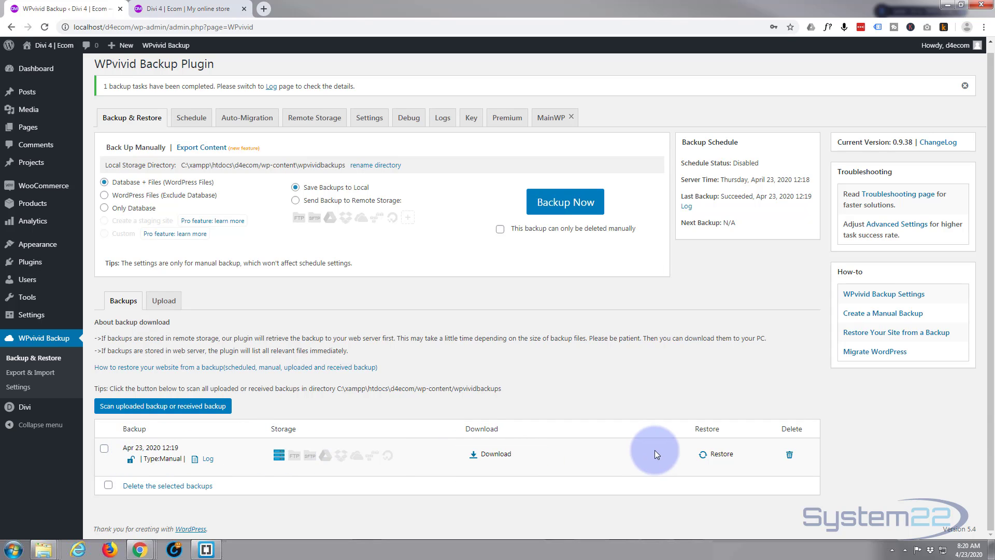
left_click(495, 456)
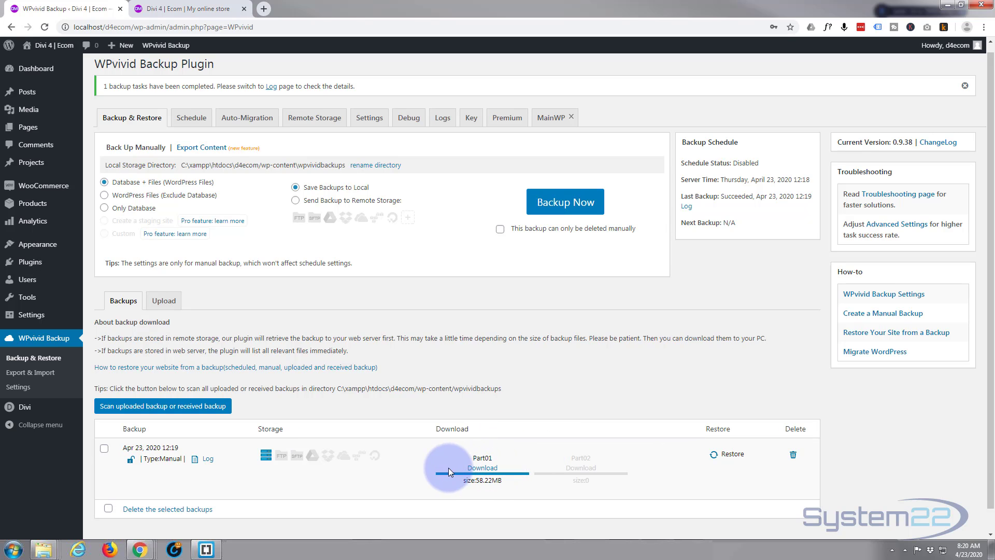
left_click(483, 468)
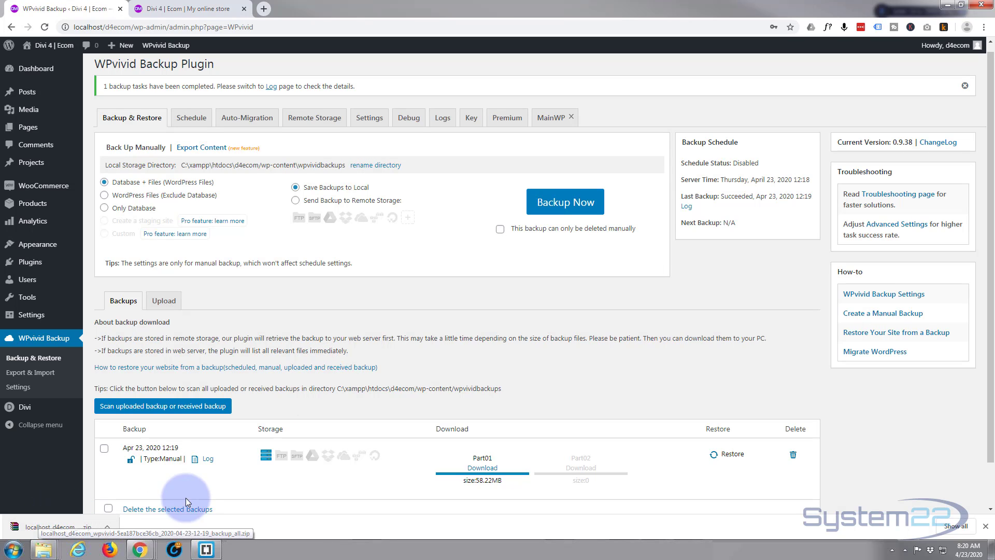
- Look at the area for uploading backup files and return to the list of backups
left_click(157, 301)
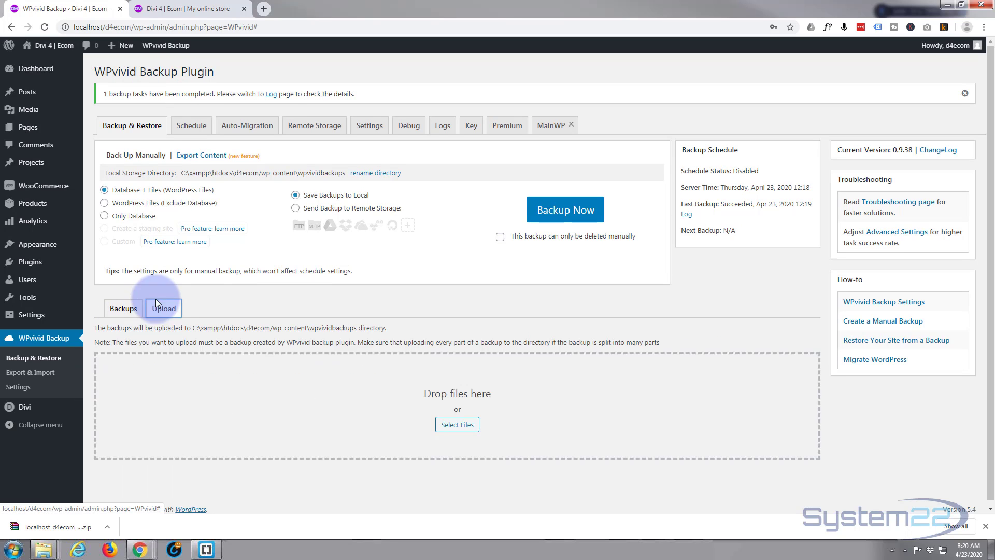
left_click(125, 309)
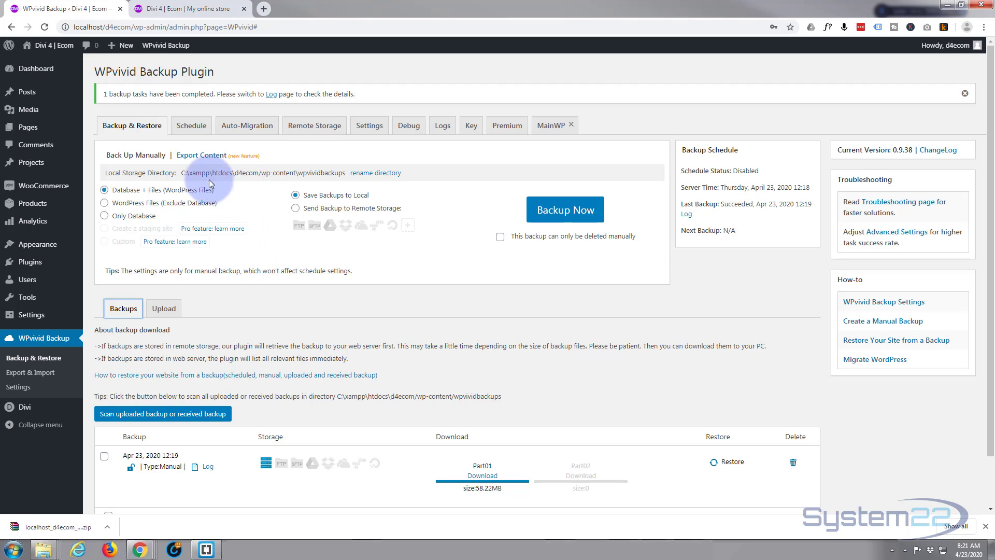
- Enable the backup schedule and set its frequency to Fortnightly
left_click(190, 127)
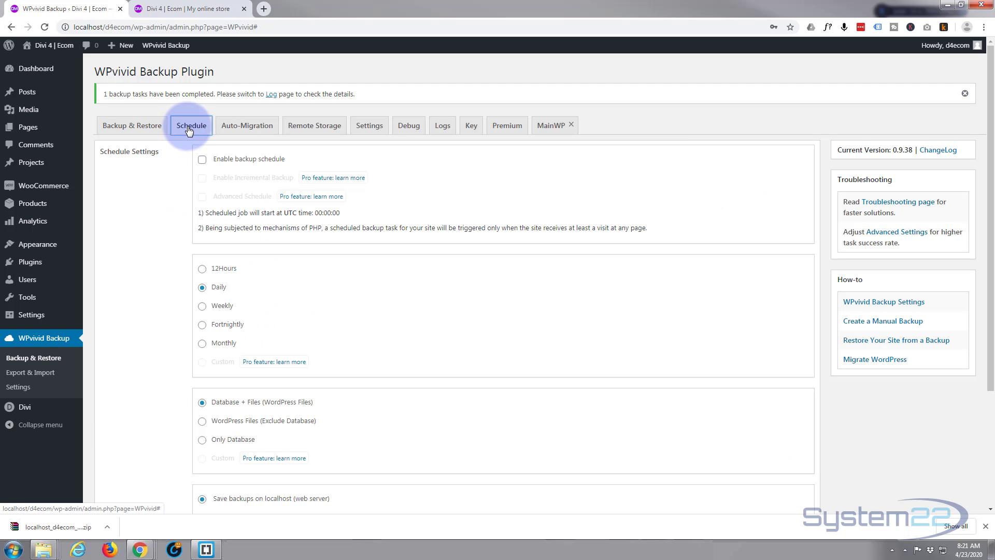
left_click(202, 160)
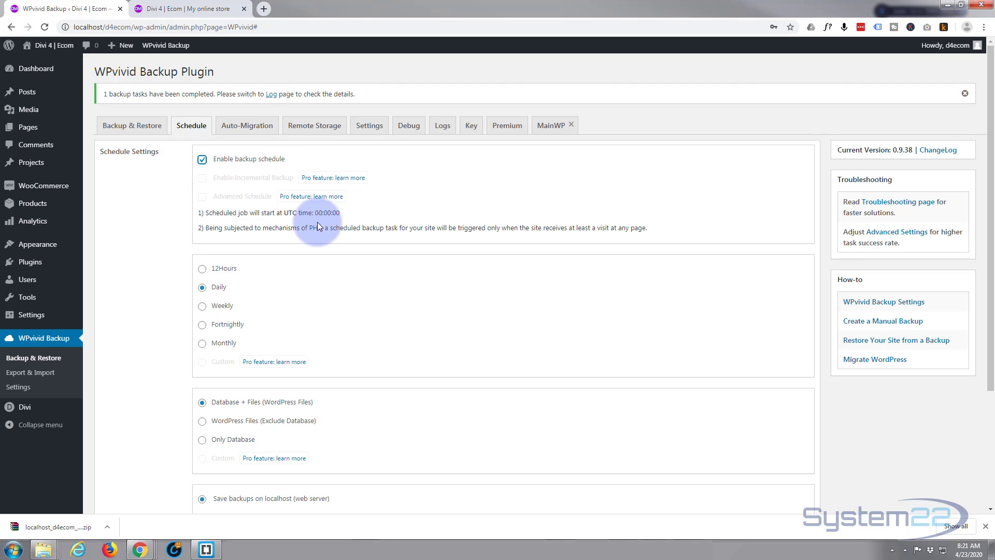
left_click(202, 324)
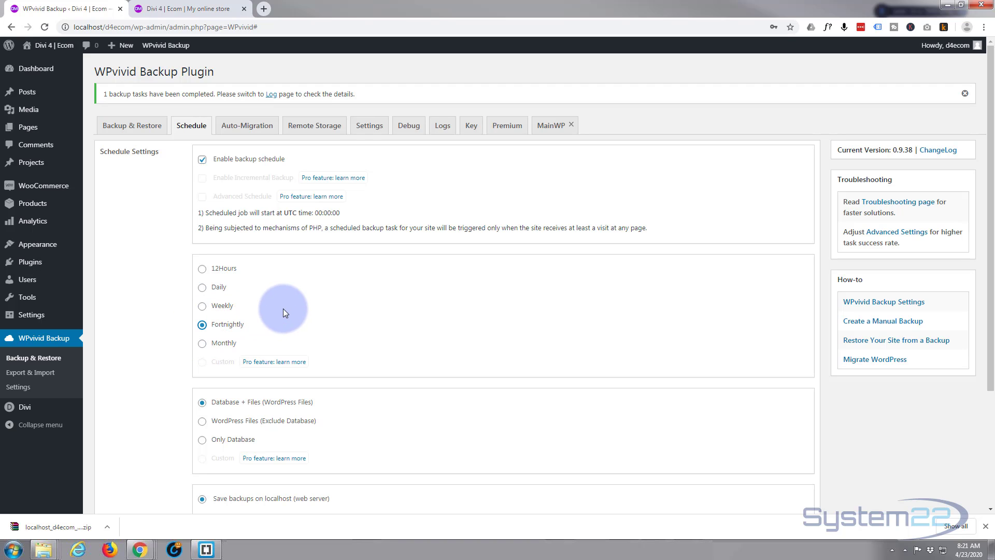
- Try to set the scheduled backups to be sent to remote storage
scroll(290, 299, "down", 1)
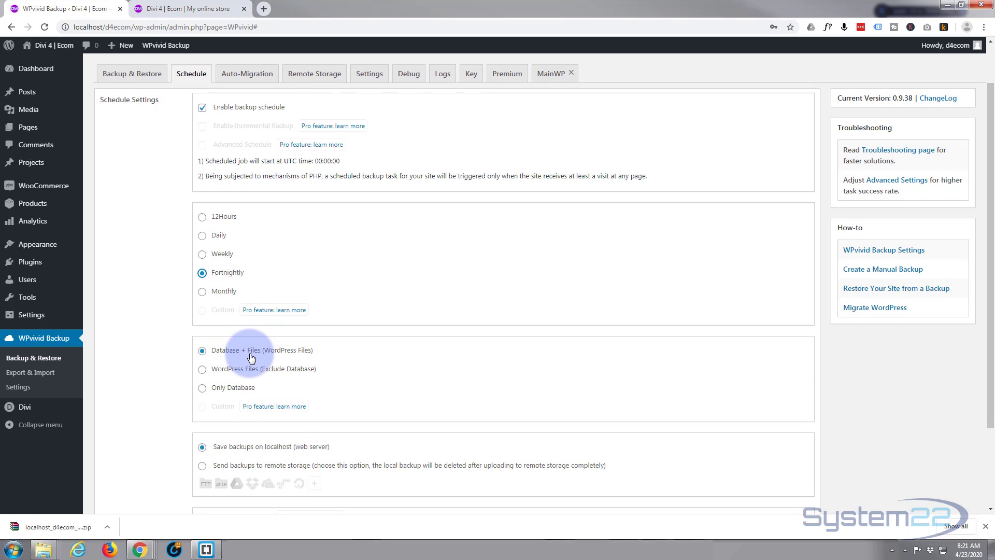
scroll(313, 346, "down", 2)
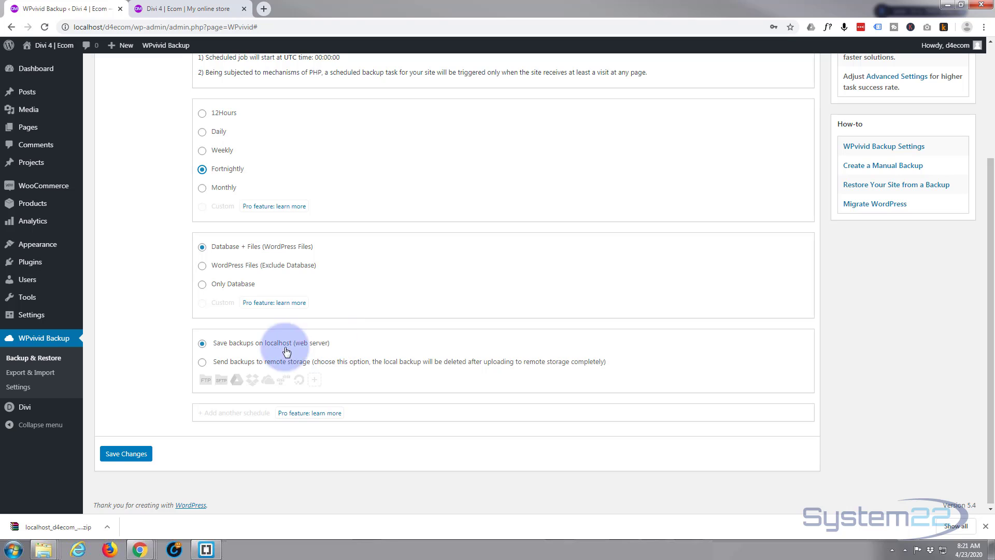
left_click(202, 362)
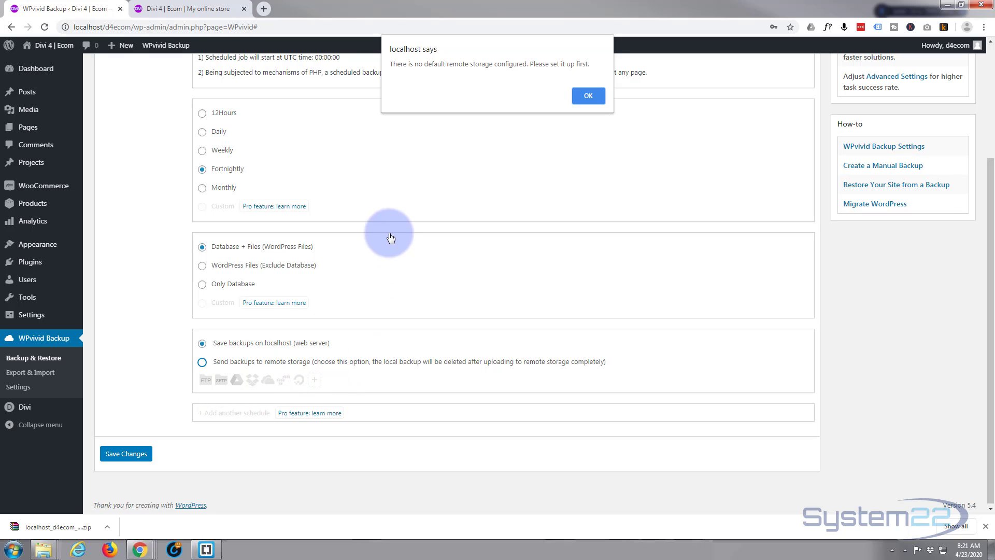
left_click(588, 97)
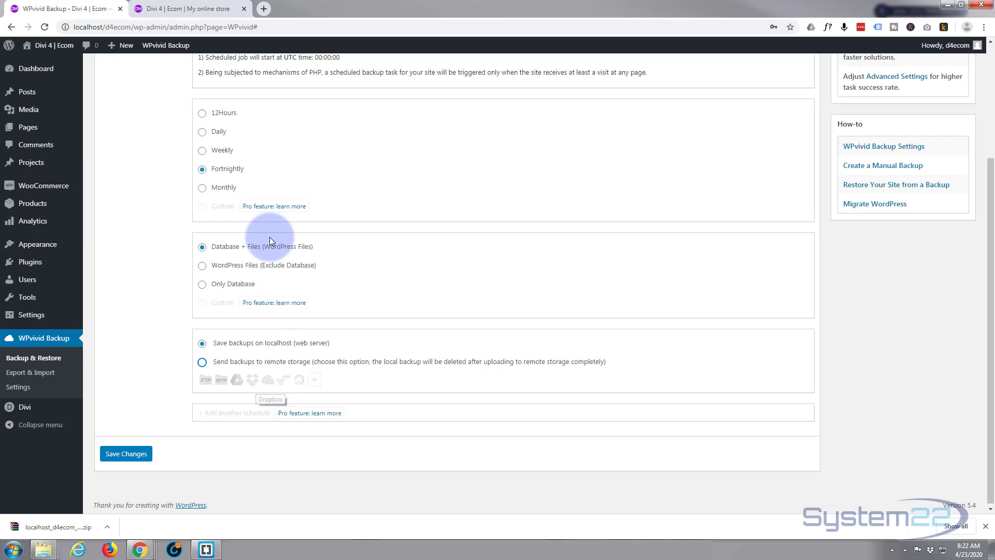
- Check the backup schedule settings and save the changes
scroll(269, 240, "up", 3)
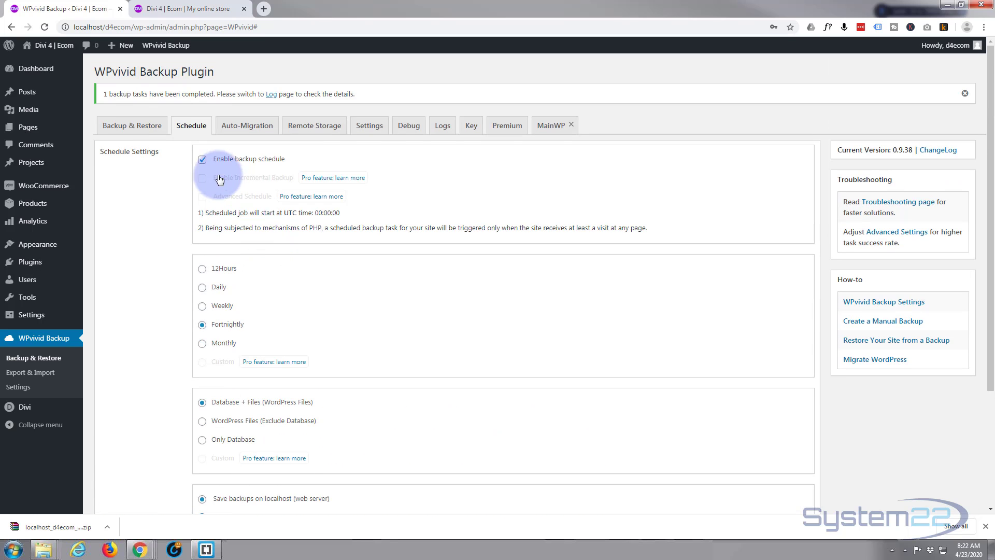
scroll(168, 284, "down", 3)
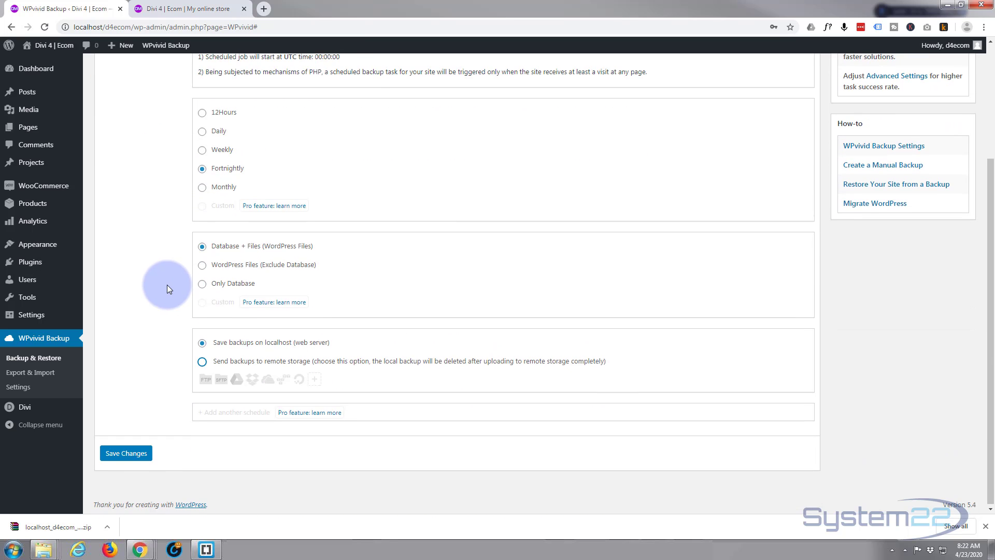
left_click(126, 453)
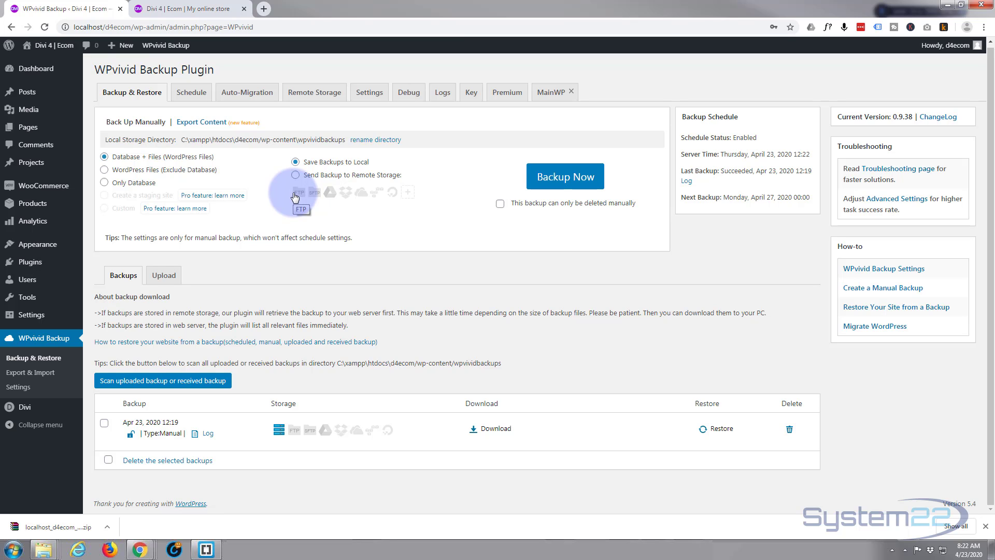
- Open the remote storage settings and display the Dropbox connection options
left_click(319, 93)
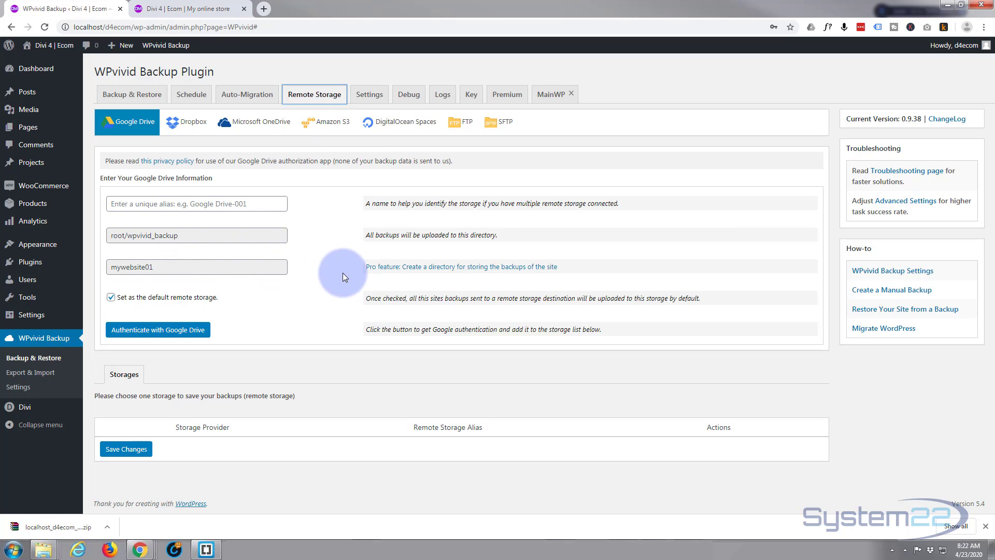
left_click(186, 123)
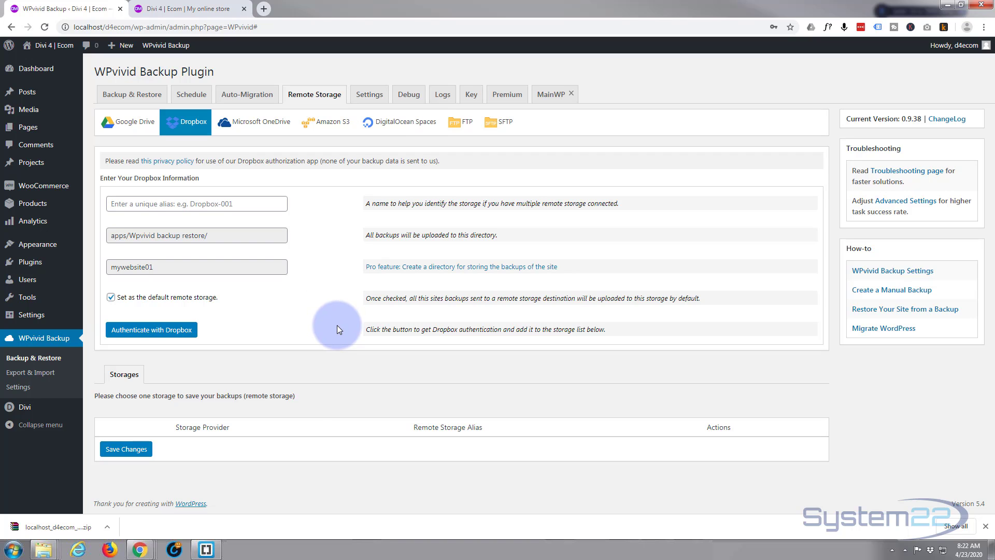
- Switch to the store's home page, view its sale section and open the page in the Divi Visual Builder
left_click(161, 8)
scroll(425, 208, "down", 5)
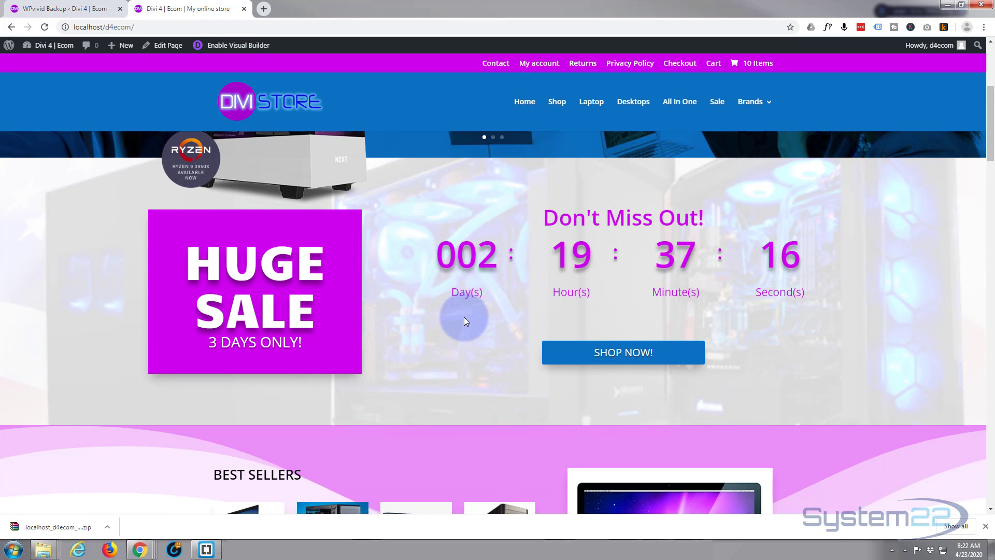
left_click(234, 46)
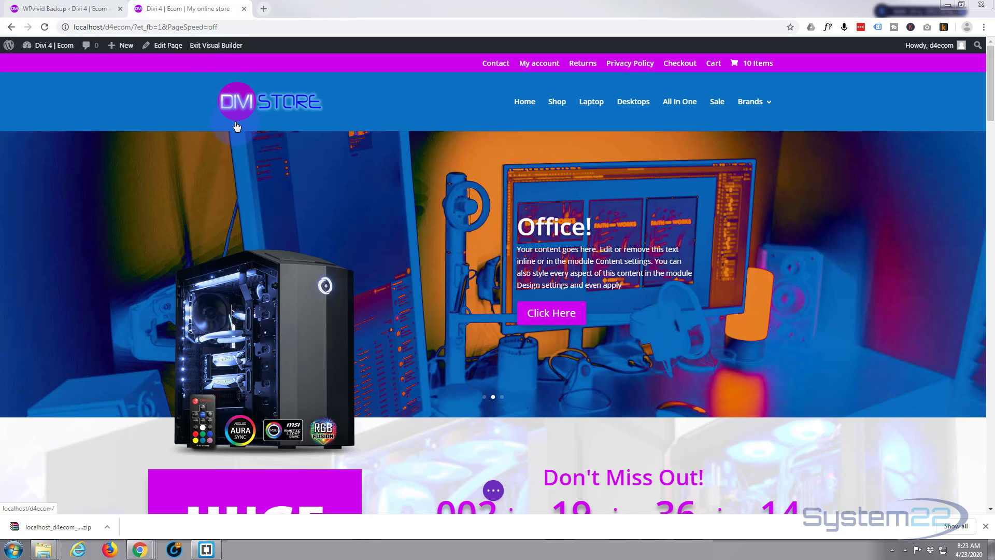
- Change the sale banner's heading text to "luge sale" by replacing its first letter, and save the text module
mouse_move(410, 252)
scroll(410, 252, "down", 5)
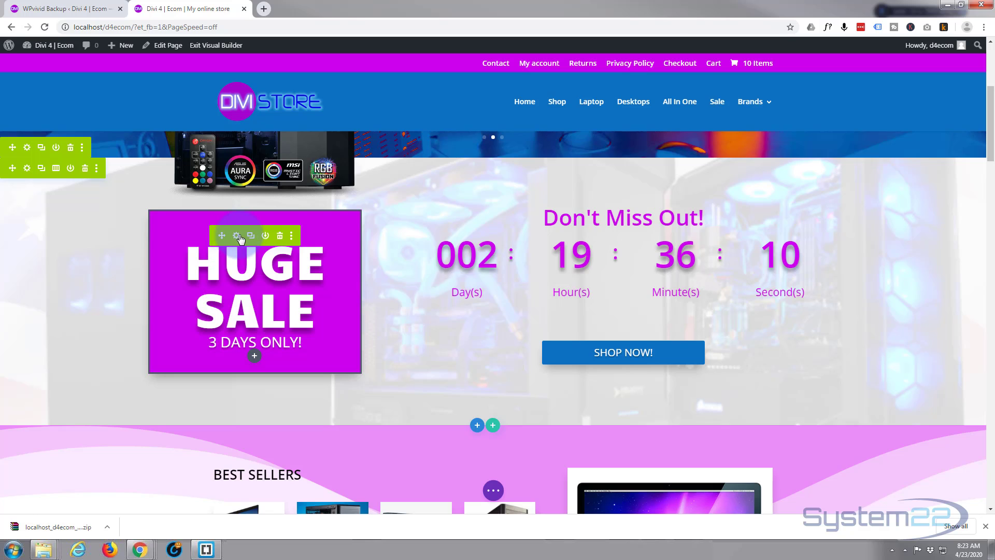
left_click(238, 238)
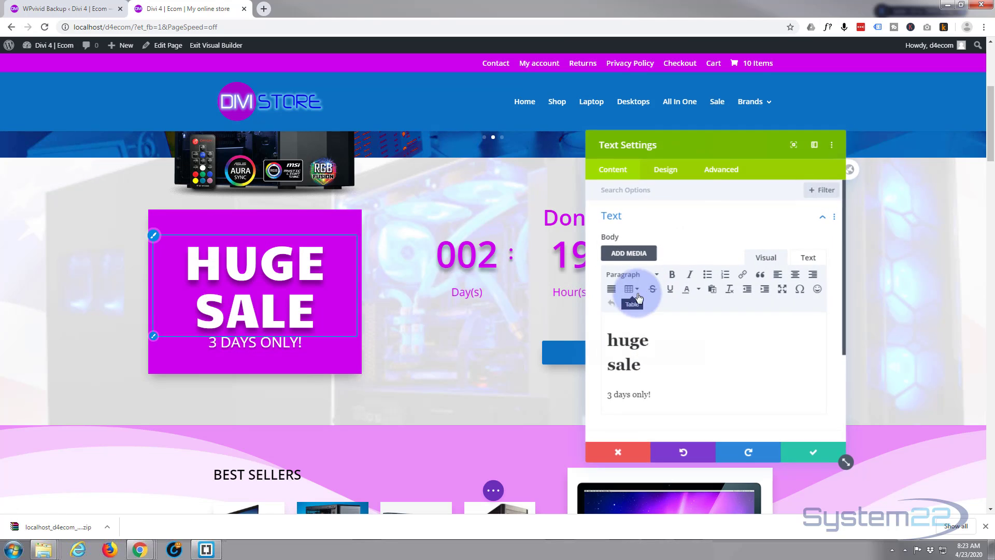
left_click_drag(620, 336, 603, 338)
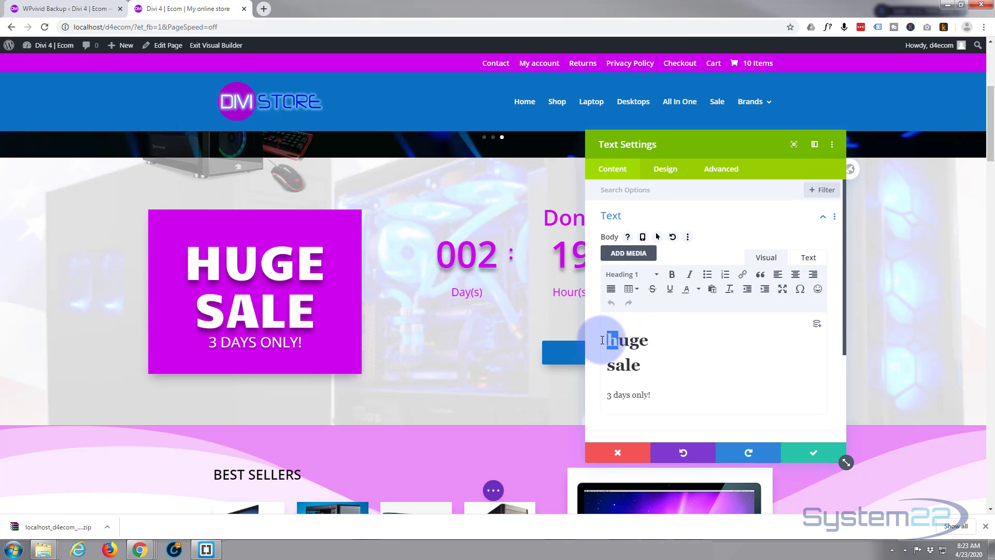
type("l")
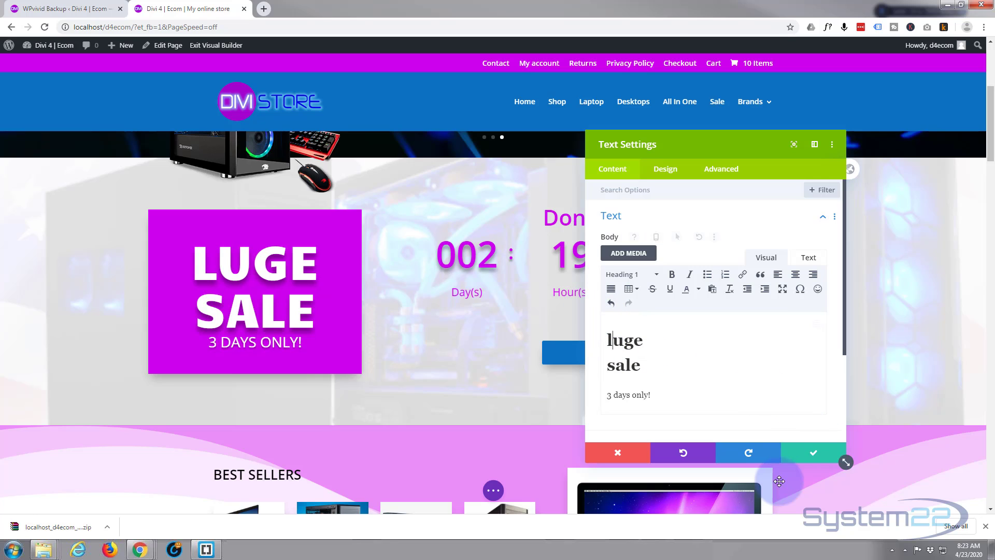
left_click(812, 456)
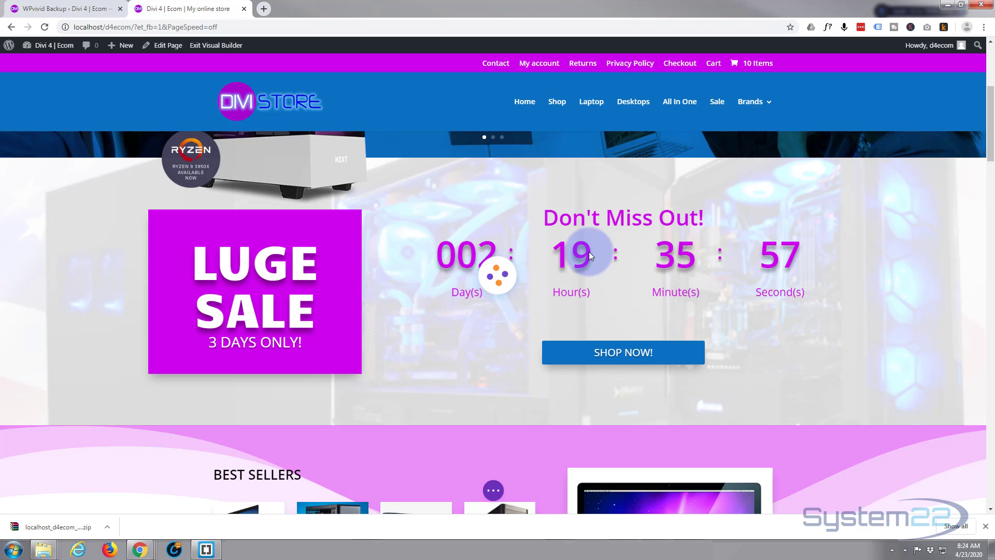
- Set the countdown timer's end date to 27 May 2020 and save the timer module
mouse_move(604, 213)
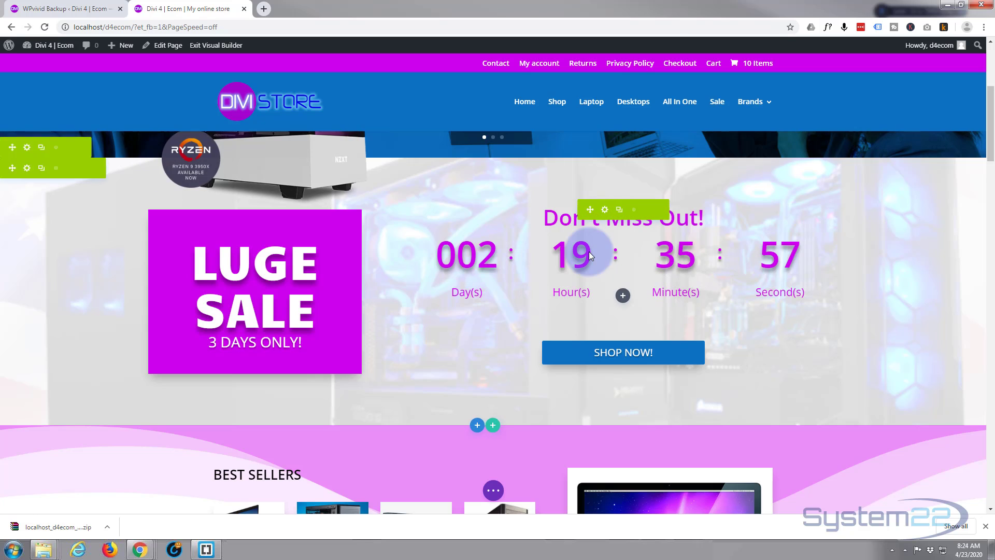
left_click(604, 211)
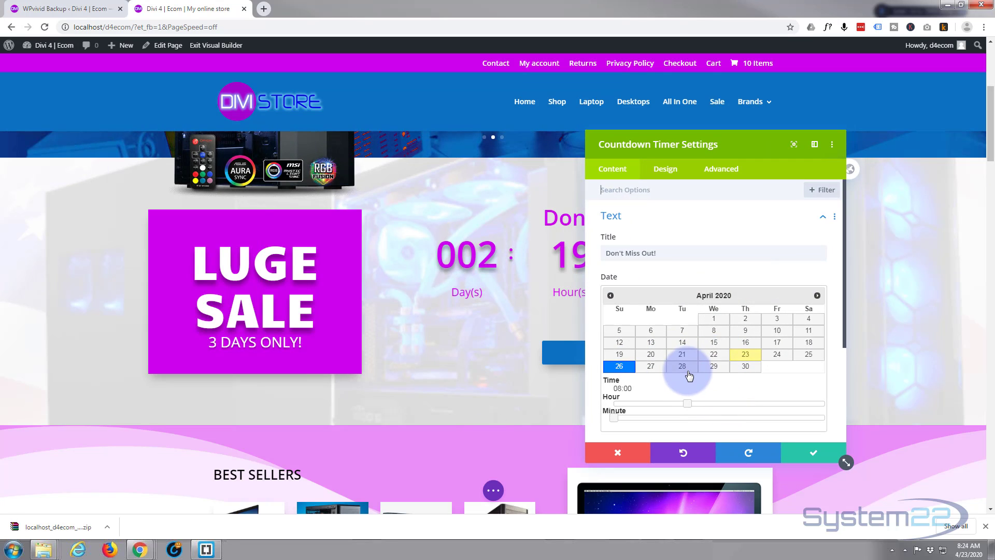
left_click(817, 296)
left_click(714, 366)
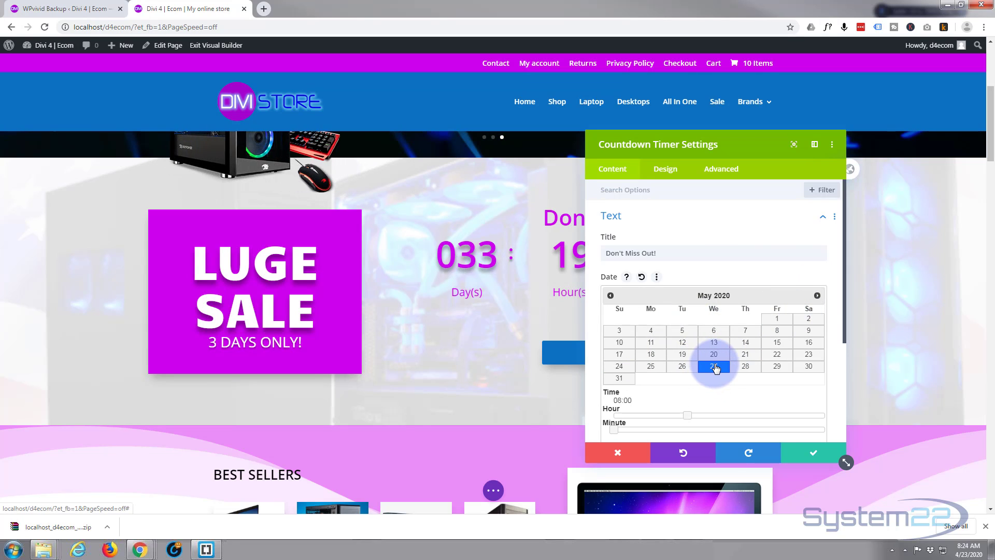
left_click(817, 457)
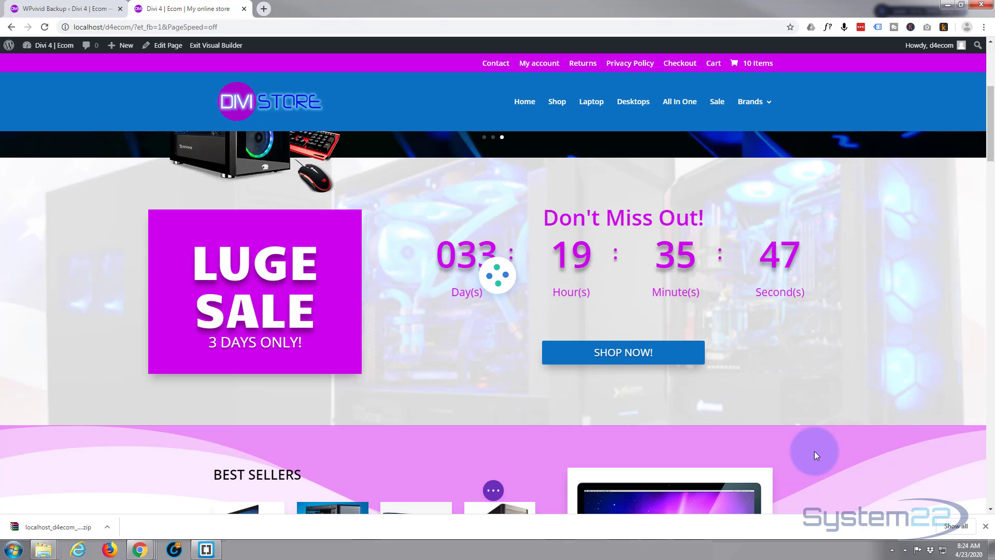
- Save the home page, exit the Visual Builder and check the sale section on the live page
left_click(493, 491)
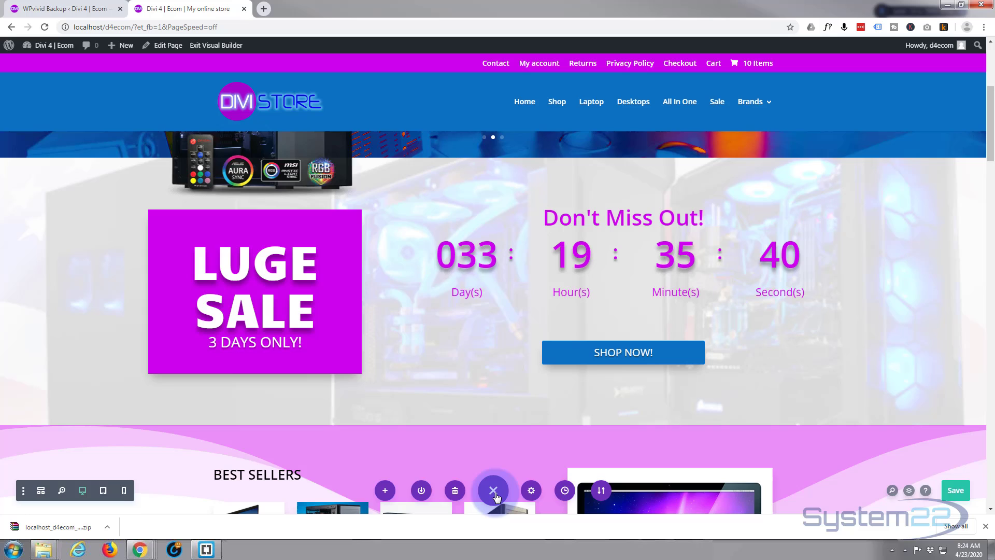
left_click(957, 492)
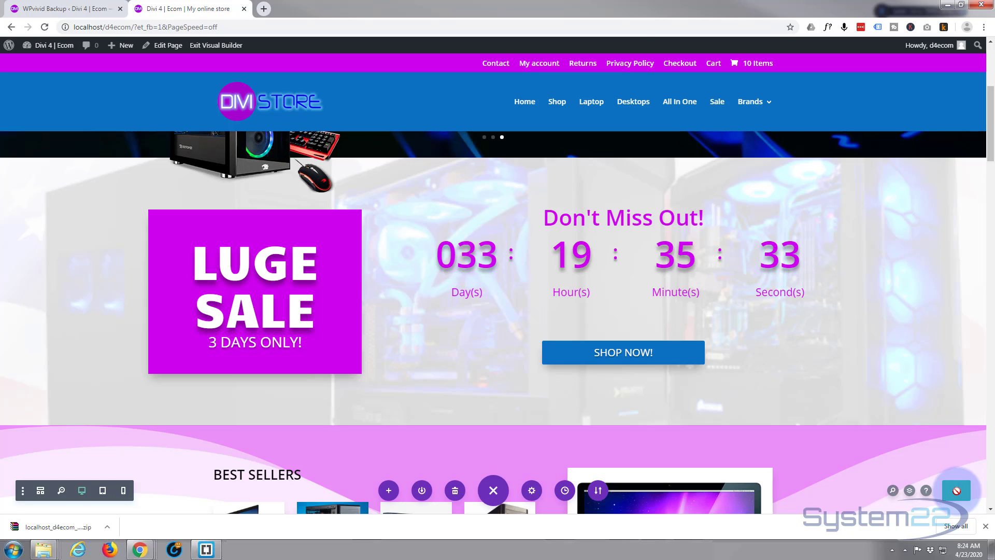
left_click(236, 47)
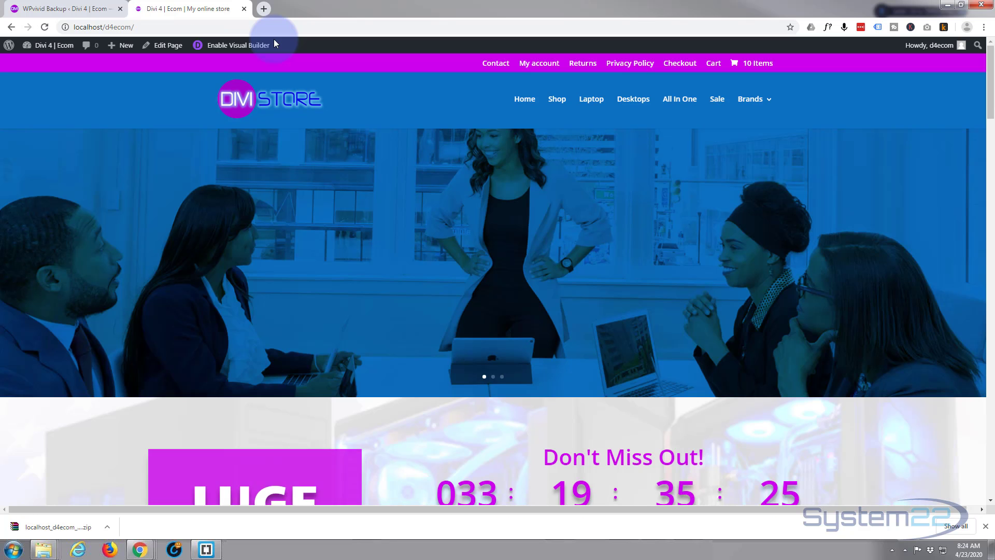
scroll(362, 298, "down", 4)
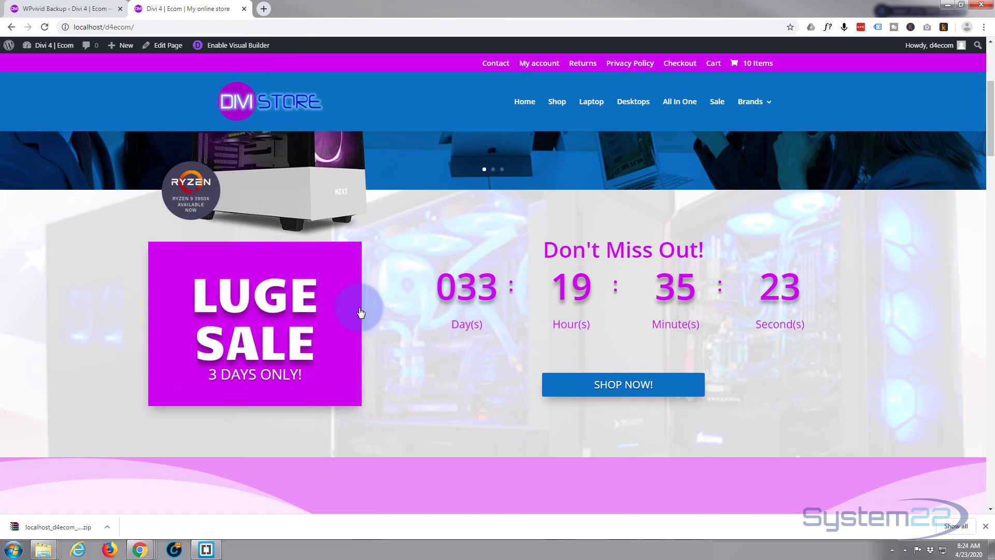
scroll(361, 312, "down", 1)
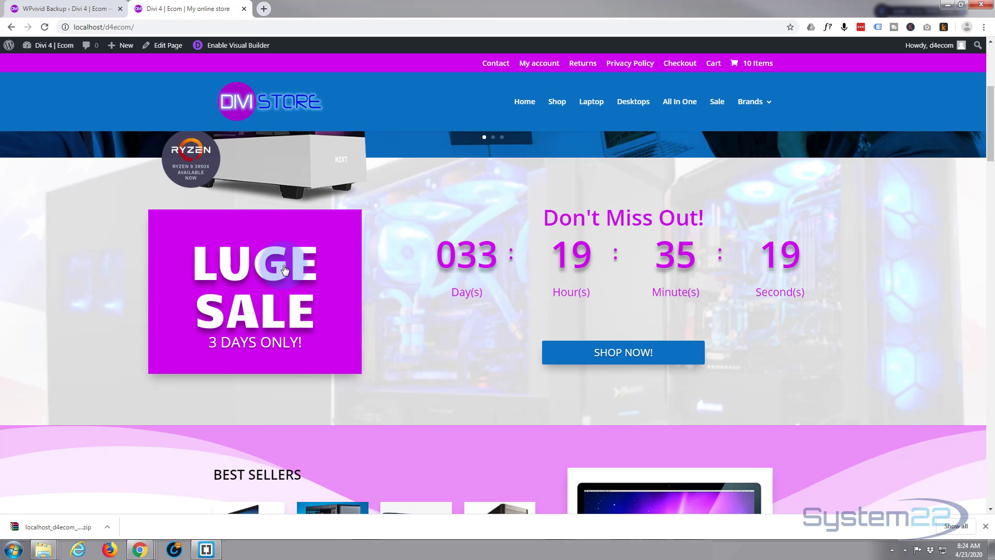
scroll(284, 268, "up", 5)
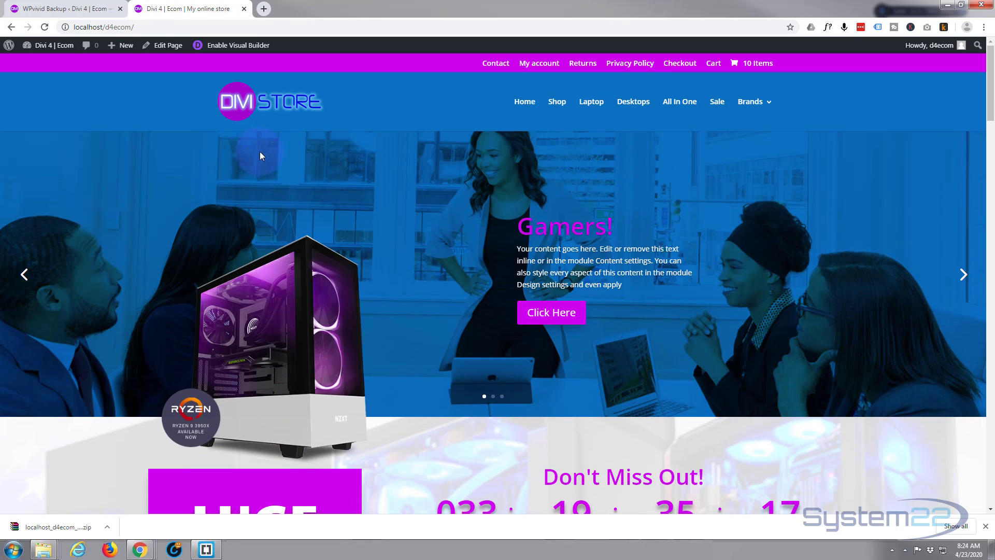
- Restore the site in WPvivid from the manual backup of Apr 23, 2020 12:19, dismissing the max_allow_packet notice
left_click(66, 8)
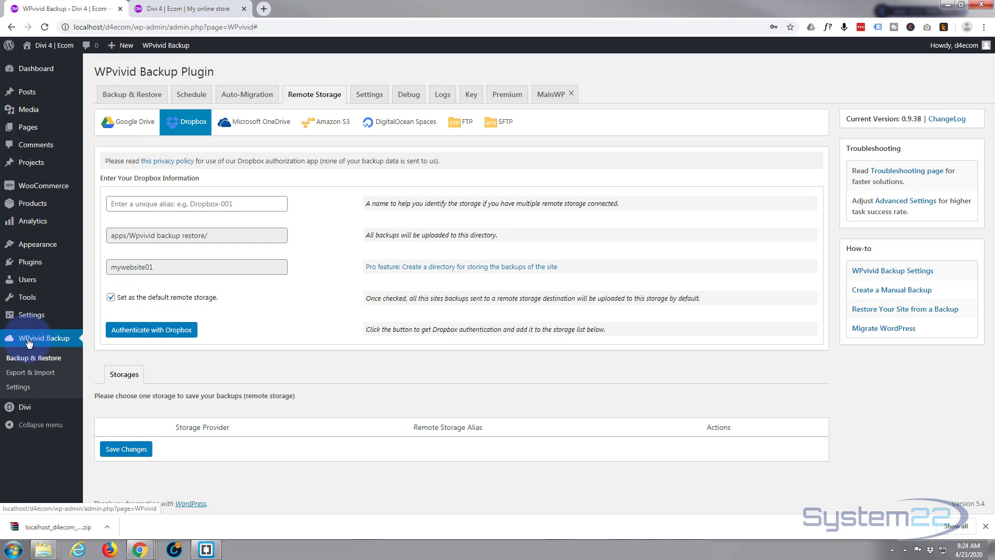
left_click(121, 96)
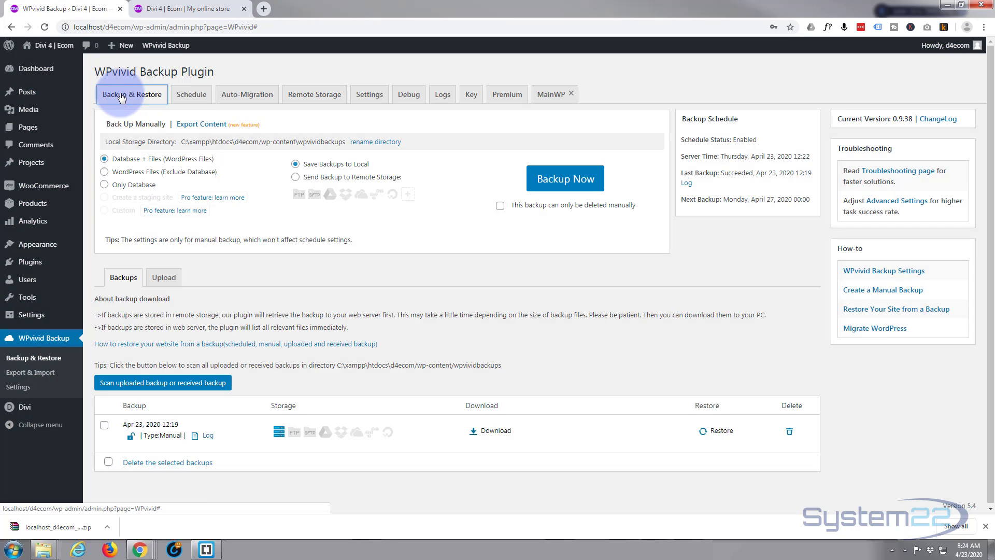
scroll(258, 234, "down", 1)
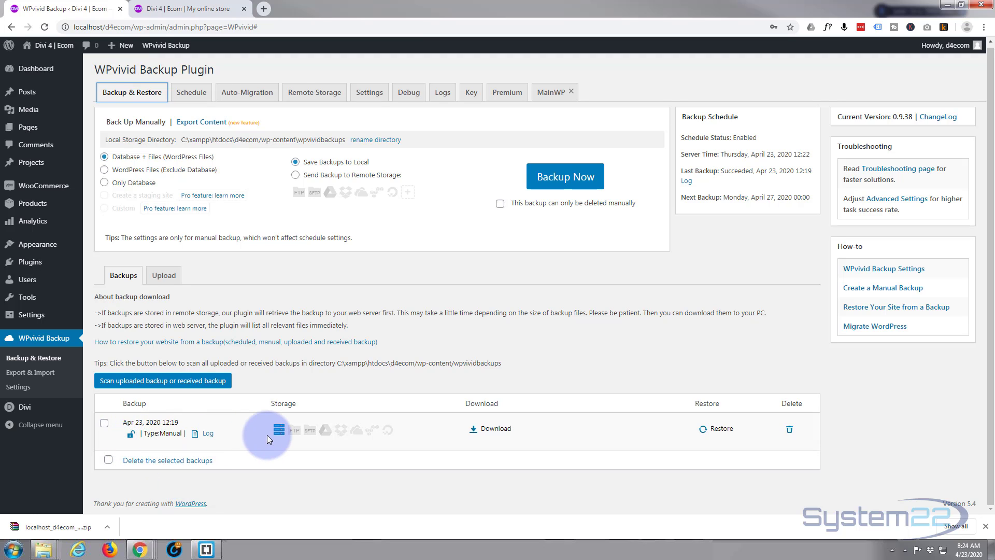
left_click(721, 428)
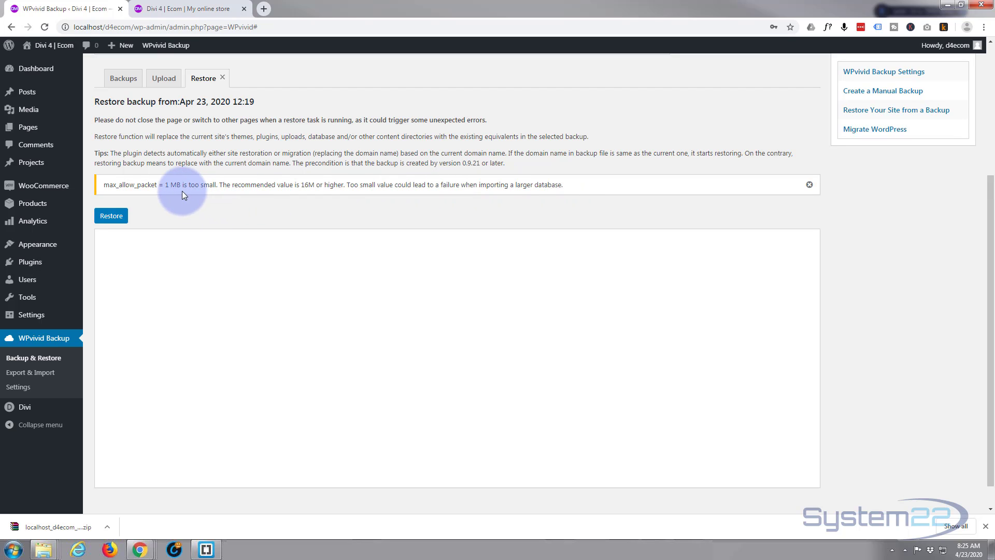
left_click(809, 186)
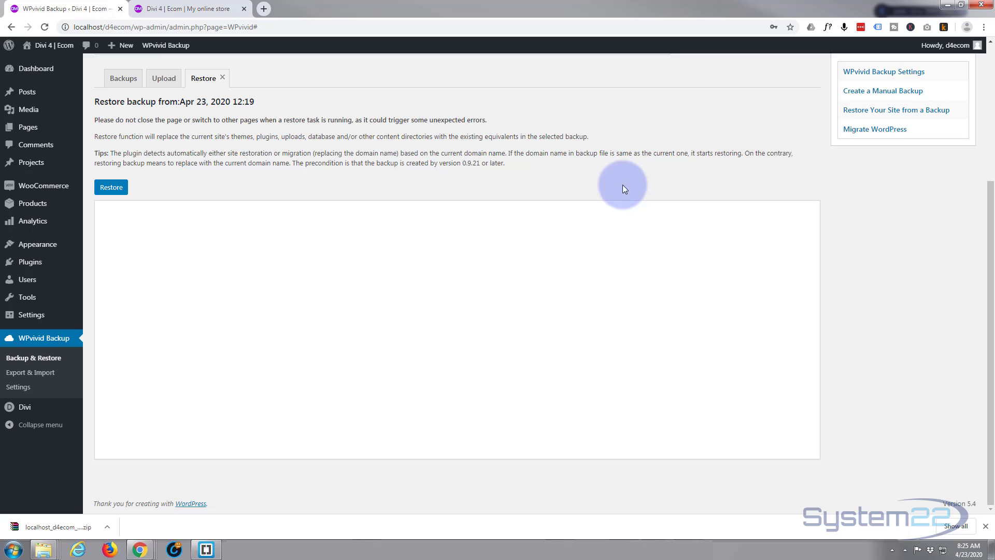
left_click(111, 188)
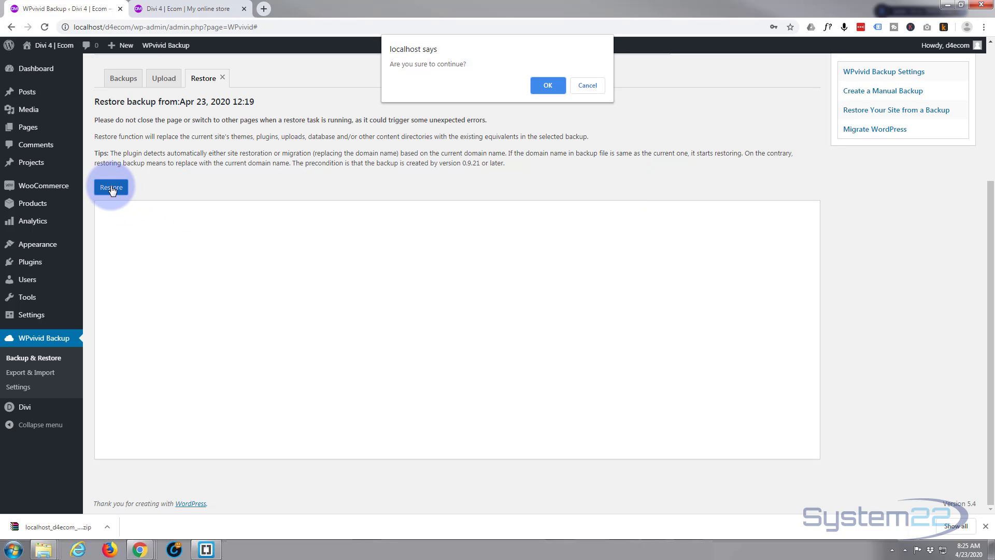
left_click(549, 86)
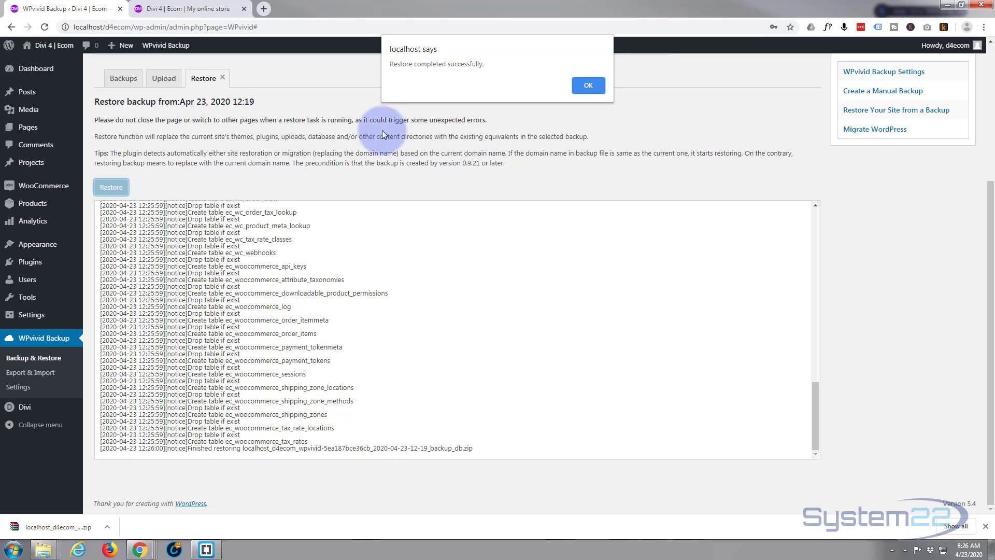
left_click(588, 86)
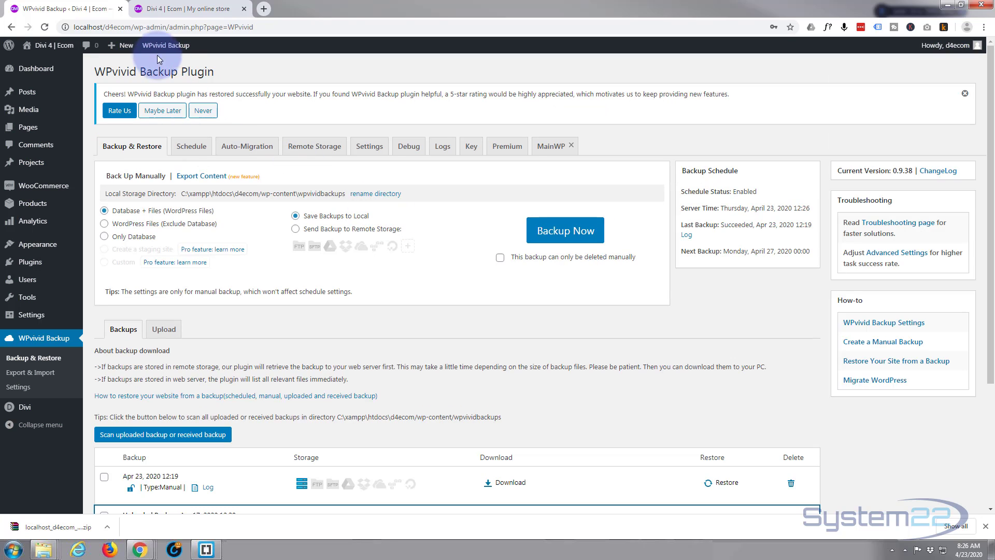
- Reload the store's home page and check the sale banner, countdown timer and product sections against the restored backup
left_click(174, 9)
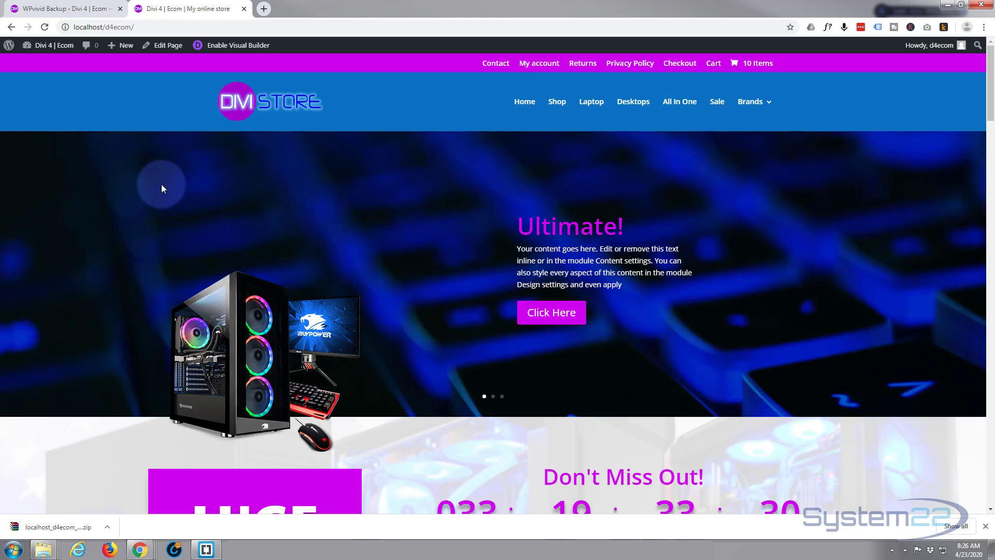
scroll(162, 180, "down", 2)
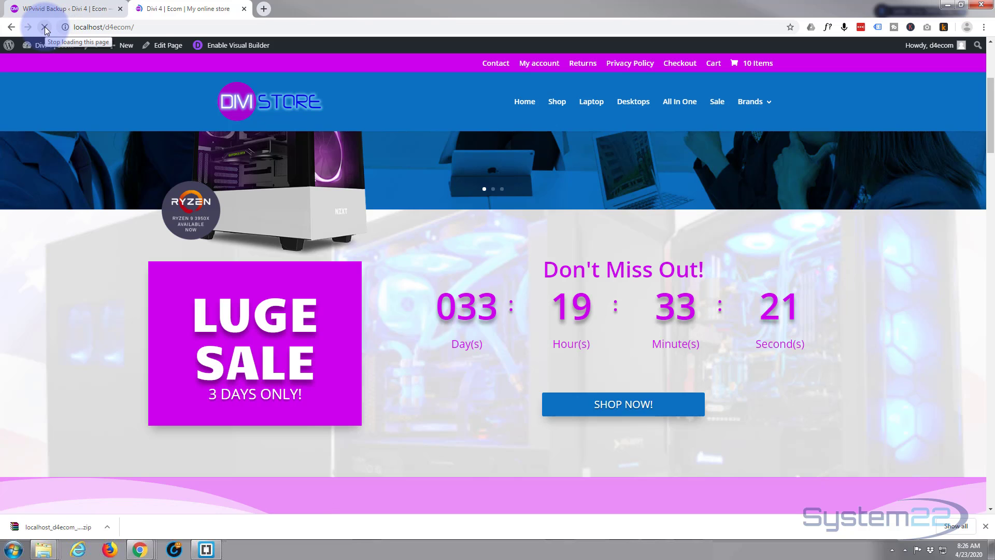
left_click(45, 27)
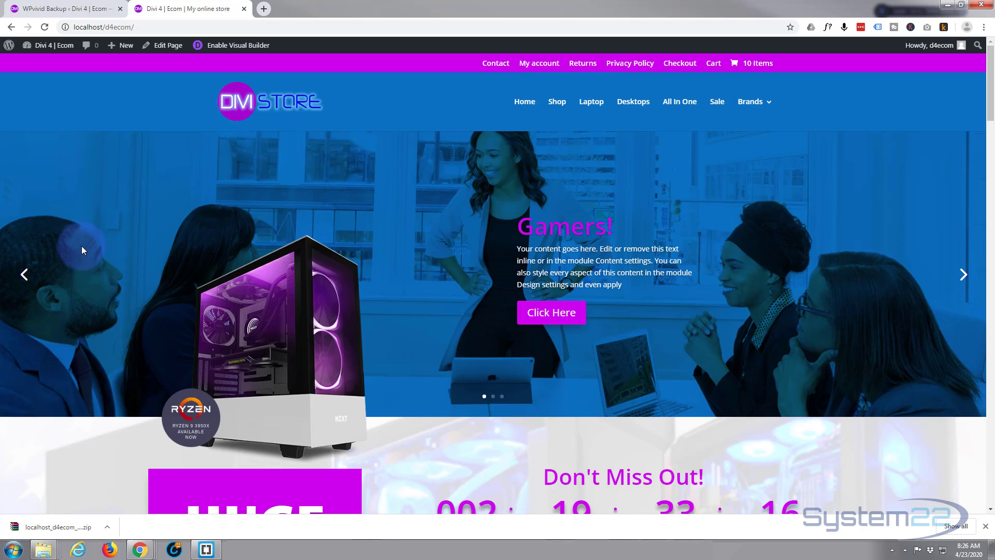
scroll(82, 245, "down", 4)
scroll(82, 246, "down", 6)
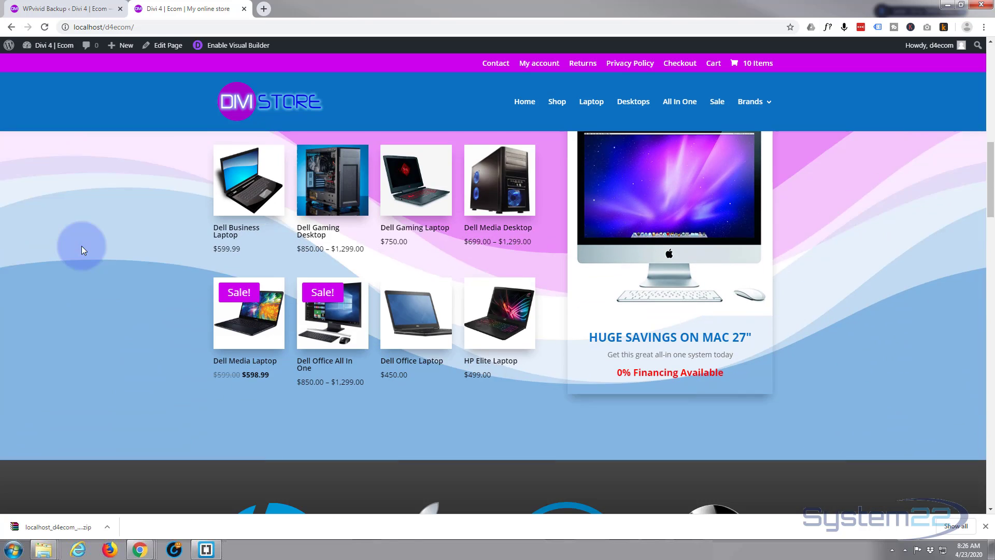
scroll(82, 246, "up", 5)
scroll(82, 246, "up", 6)
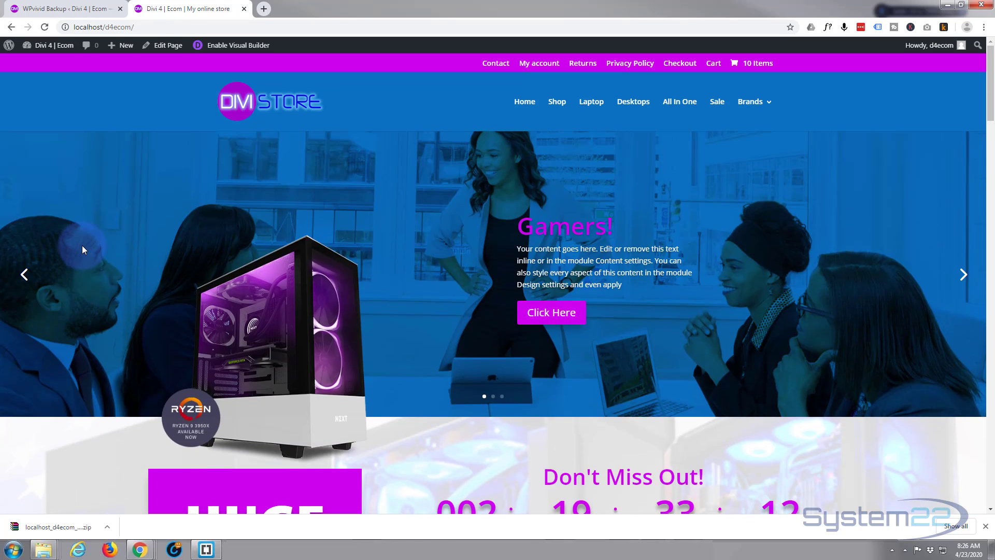